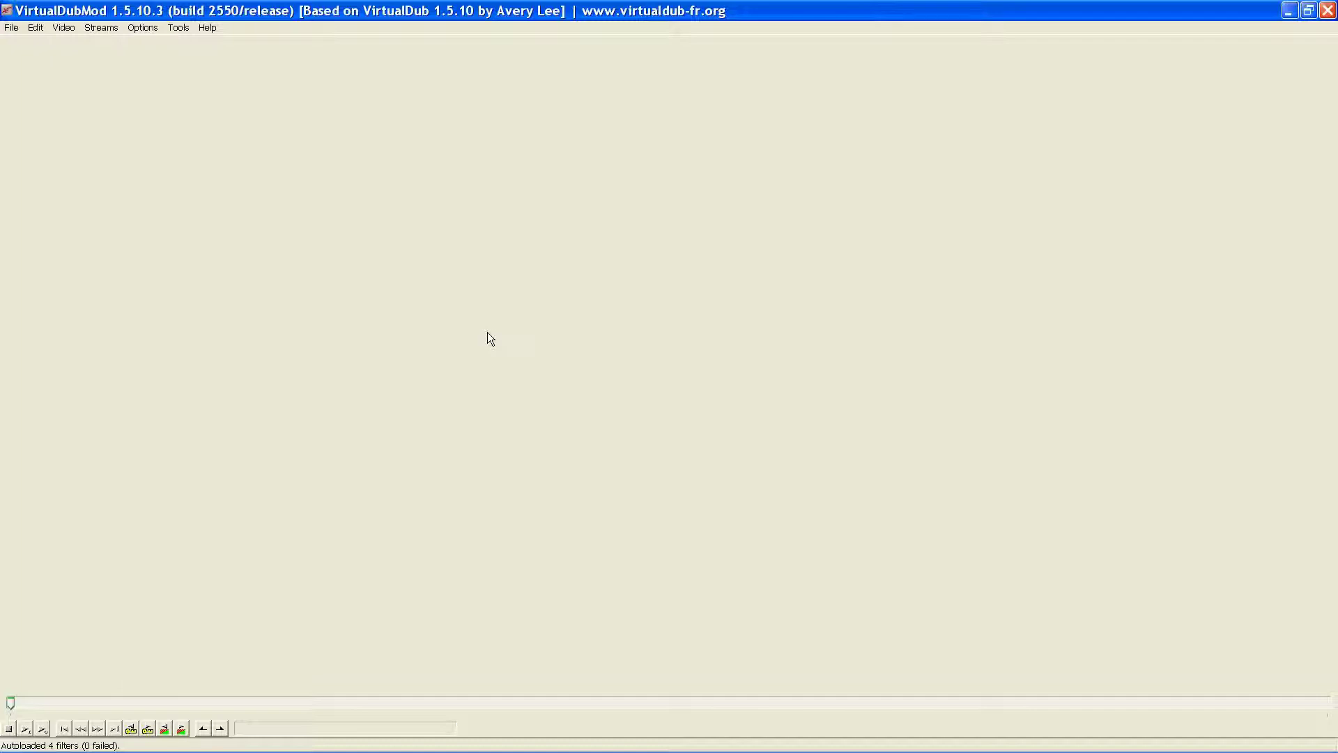
Switch to the 'video' folder and drag HowToAddWatermark.avi into VirtualDubMod to load it
key("alt+Tab")
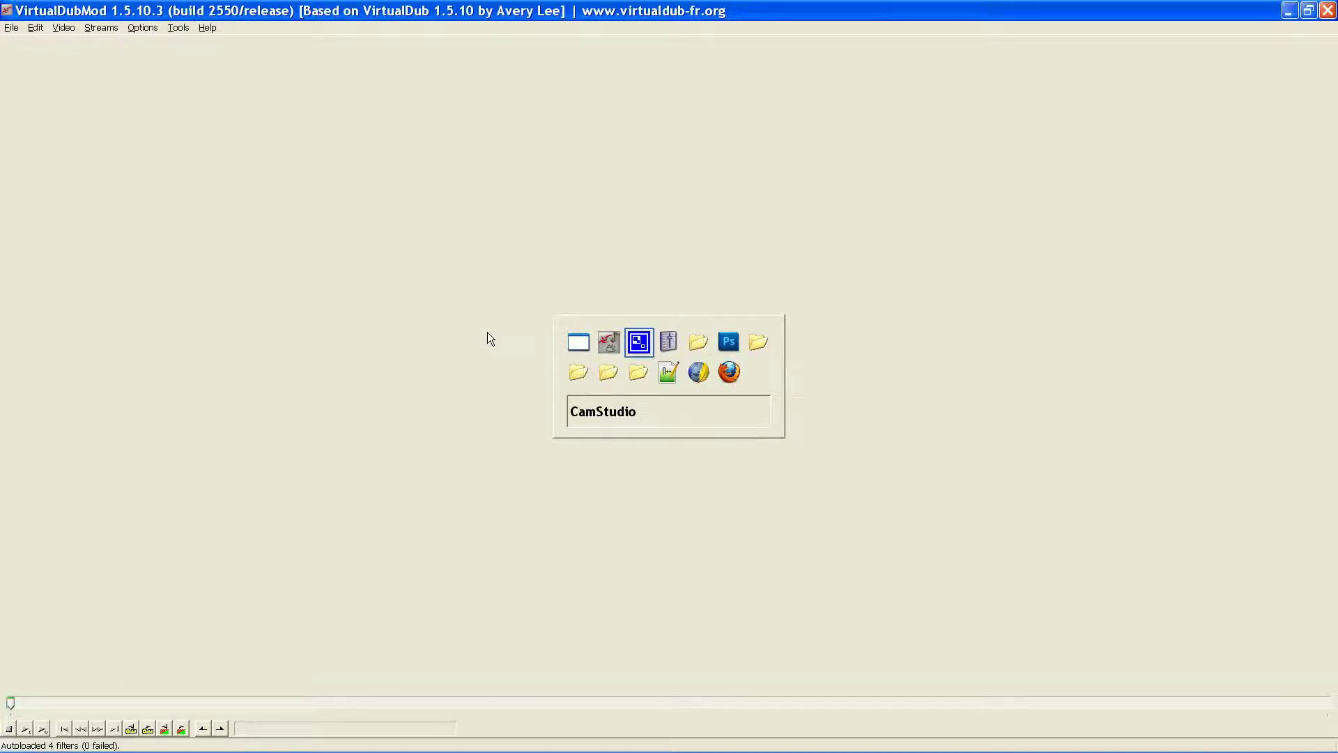
key("alt+Tab")
key("alt+Tab")
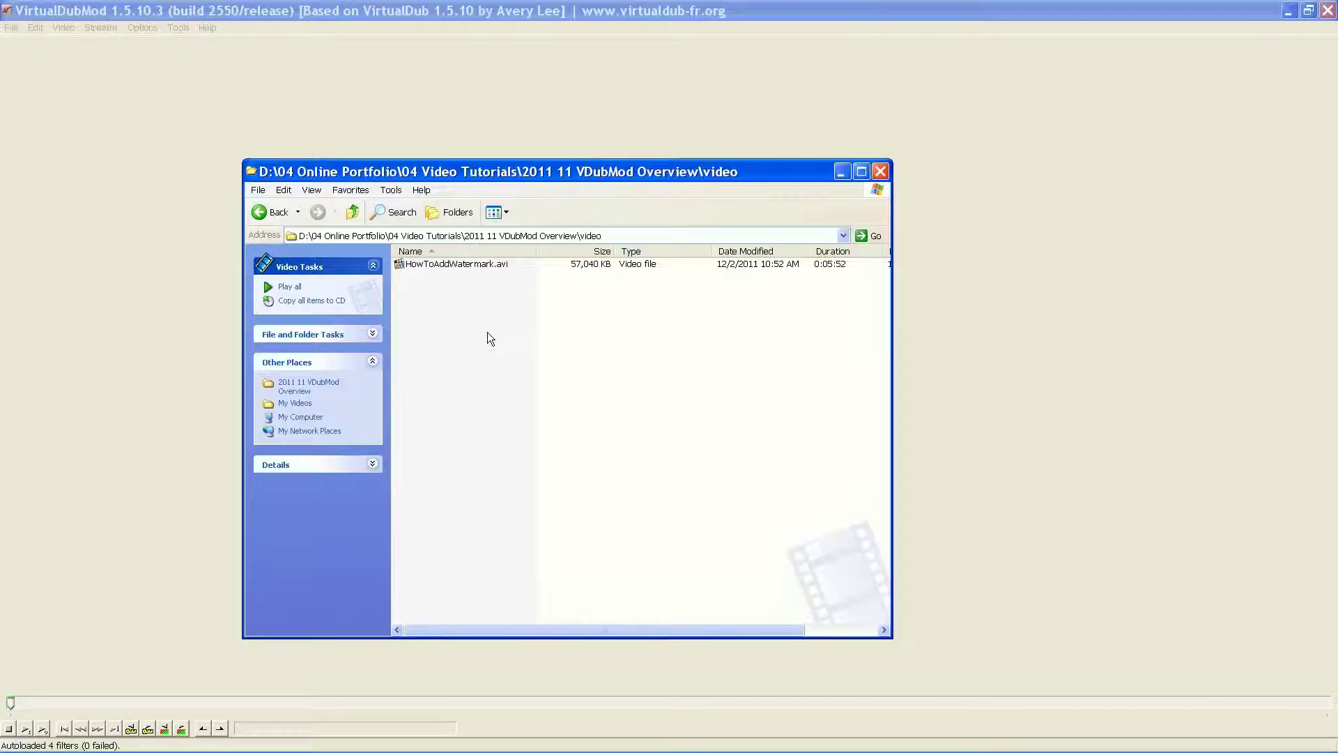
left_click_drag(439, 265, 425, 115)
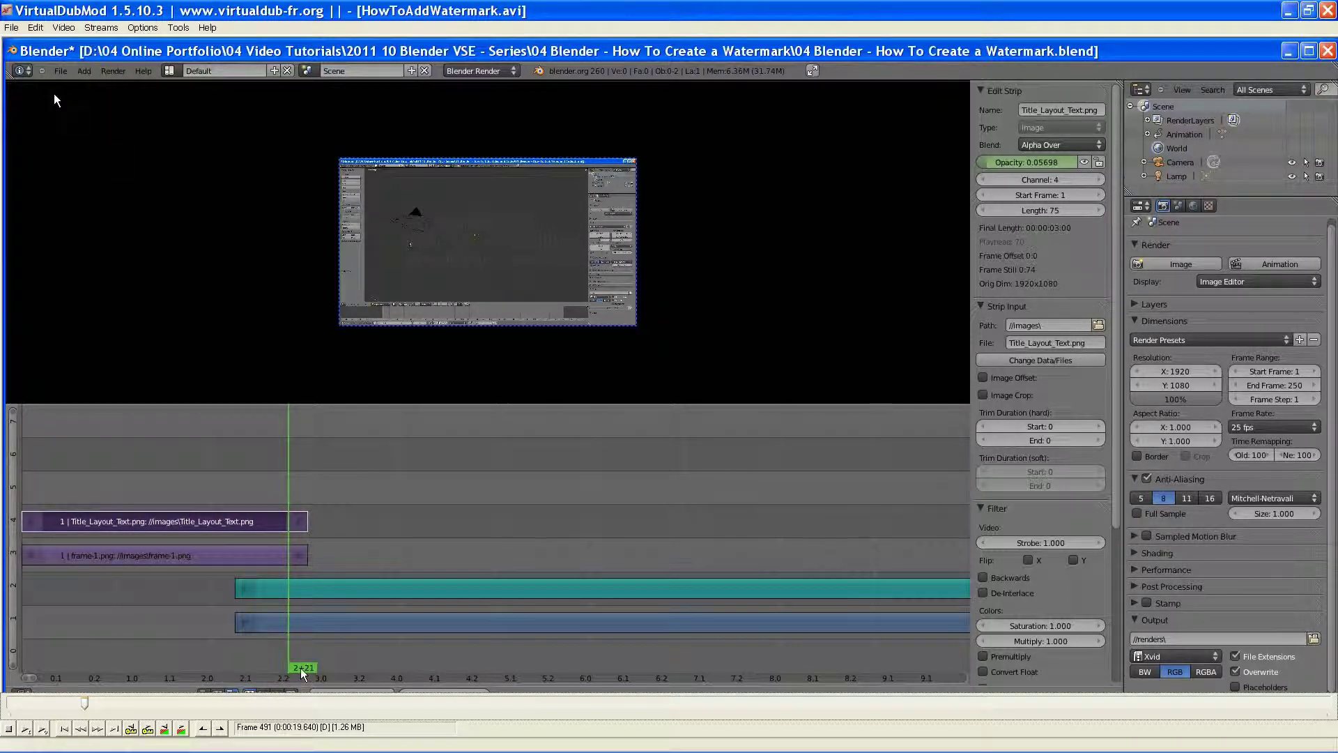
From Video > Filters, open the Add Filter list and select the rotate2 filter
left_click(64, 29)
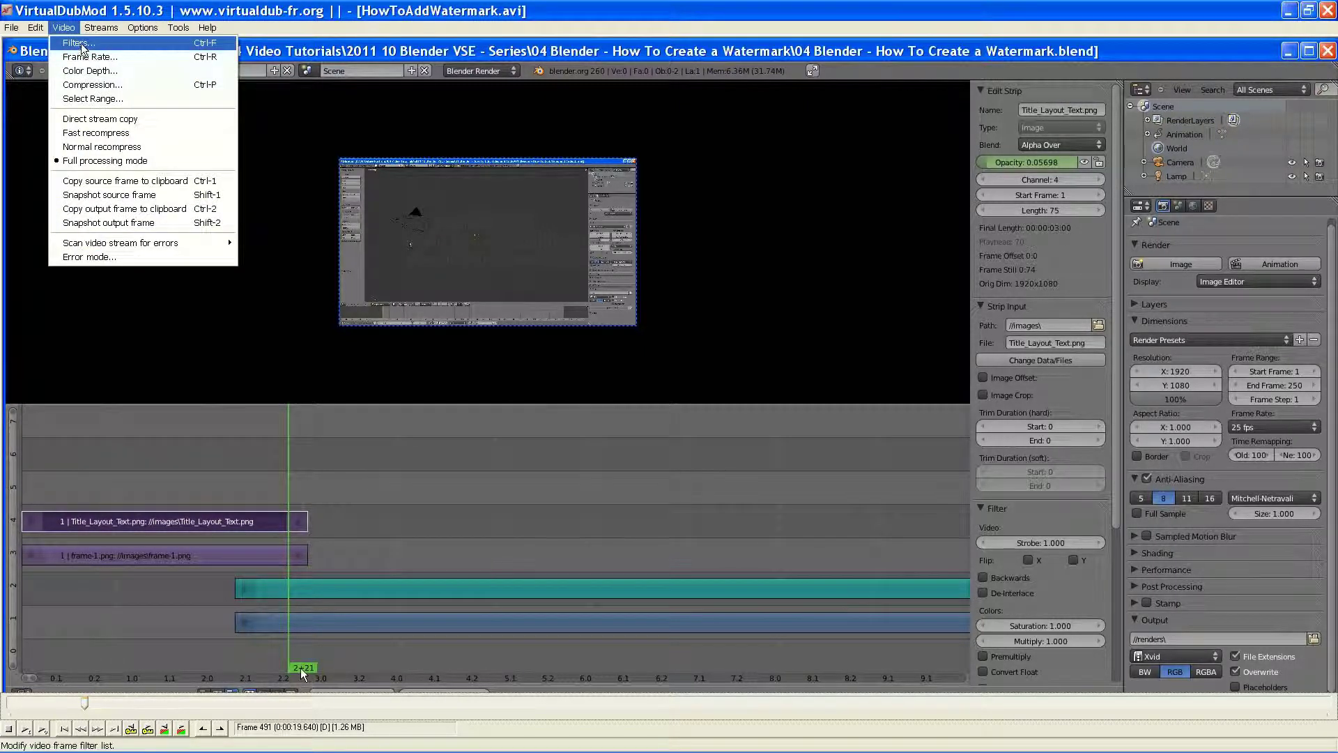
left_click(81, 47)
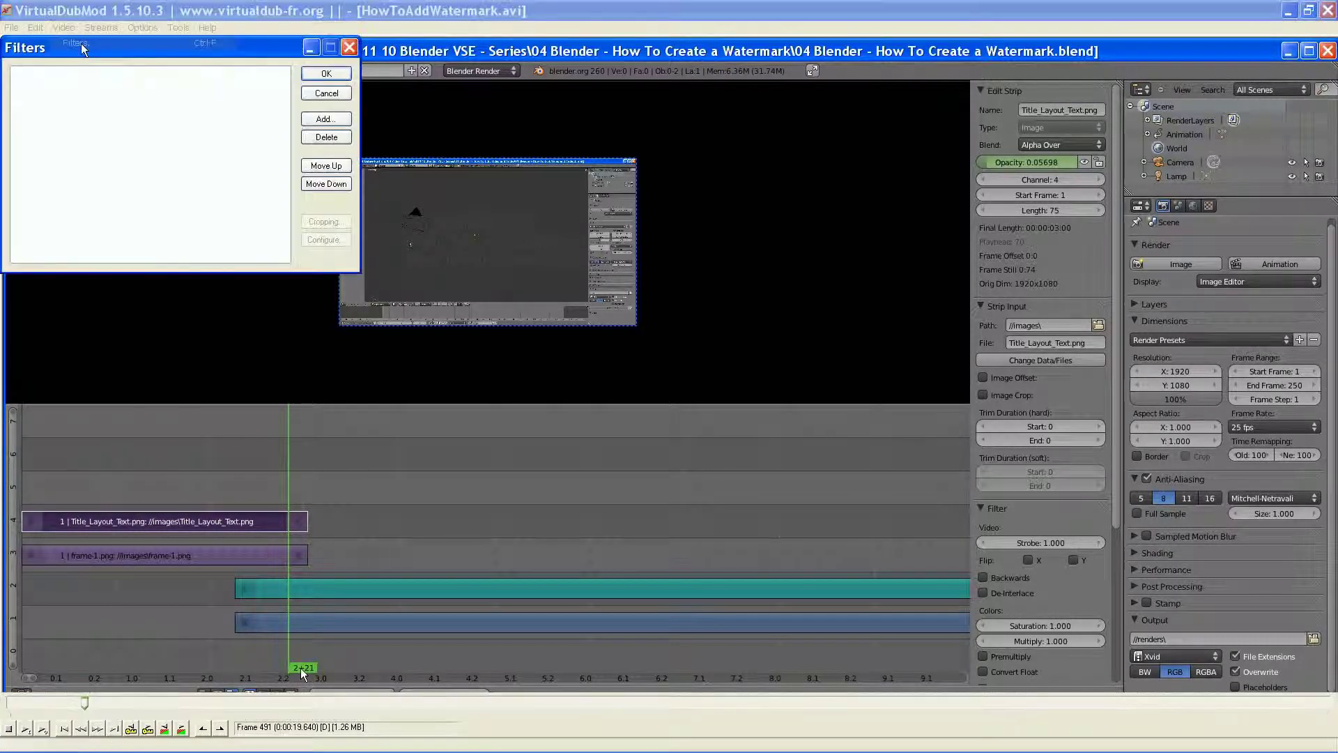
left_click(338, 126)
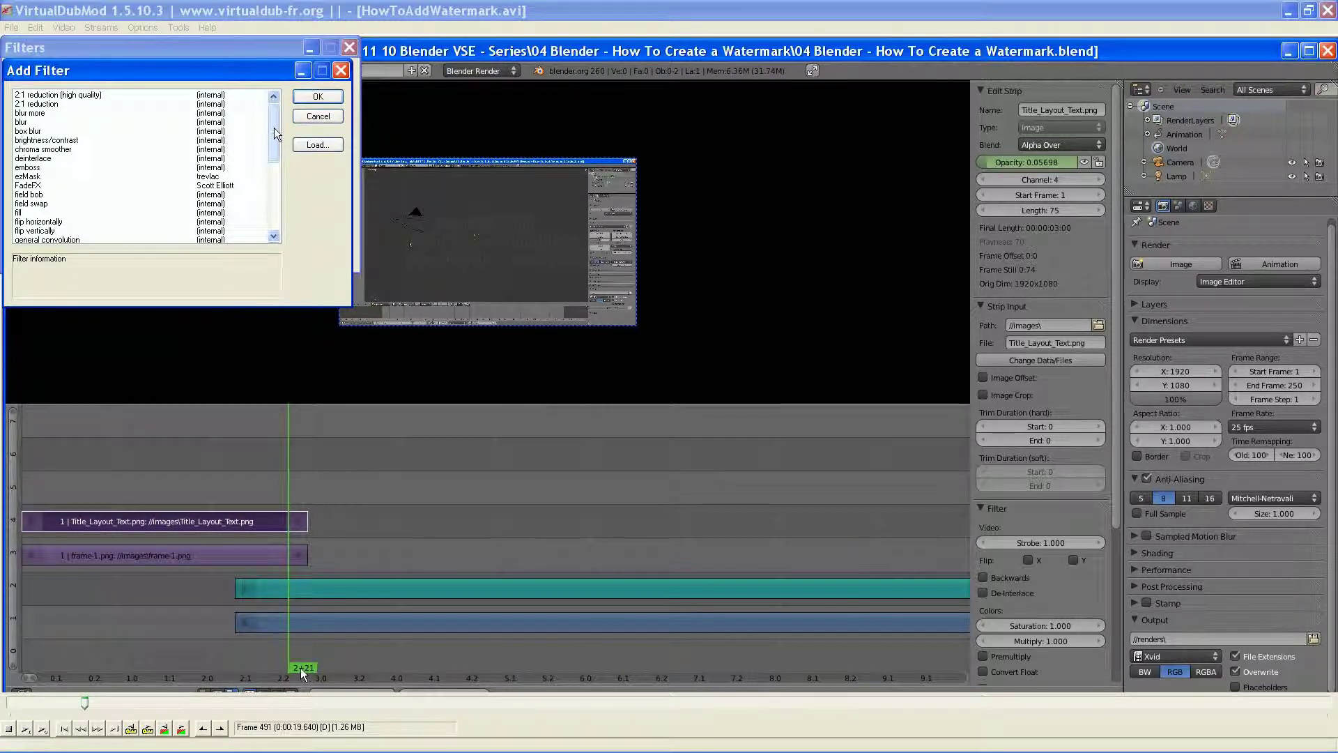
left_click_drag(276, 134, 276, 183)
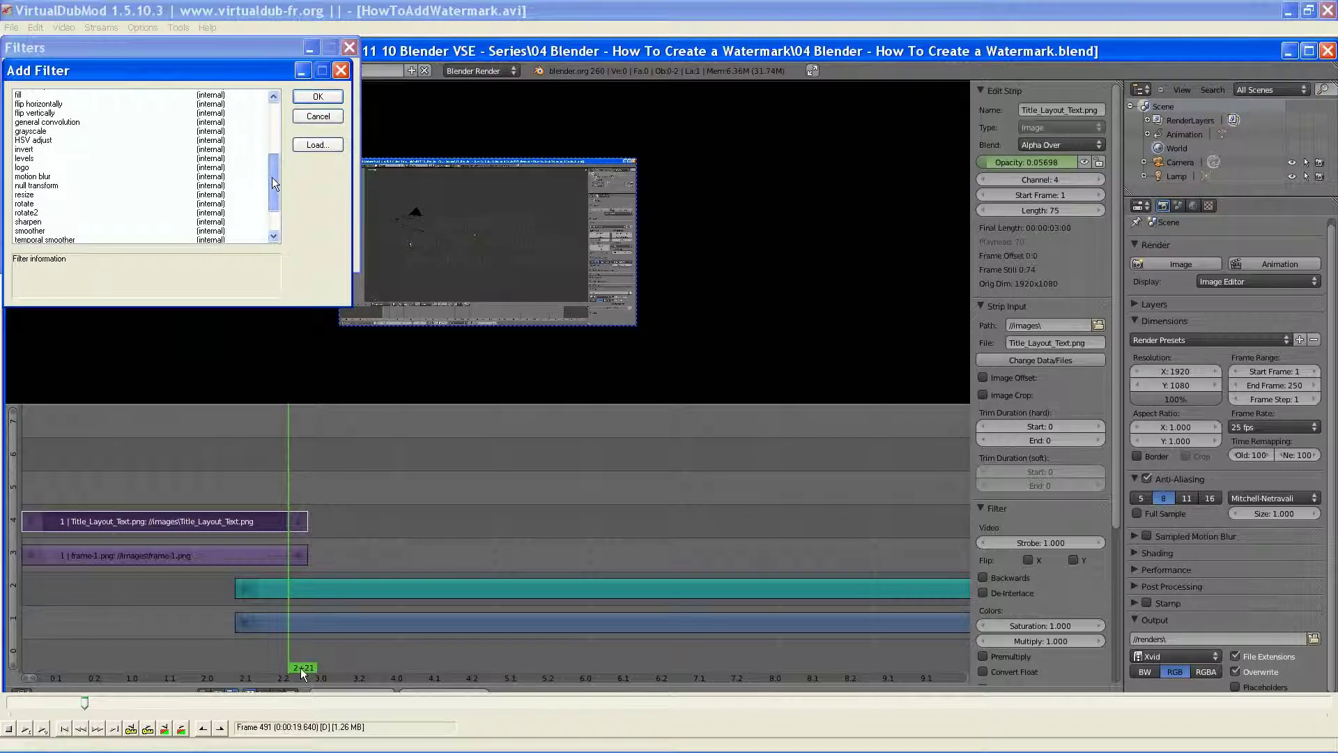
left_click(30, 212)
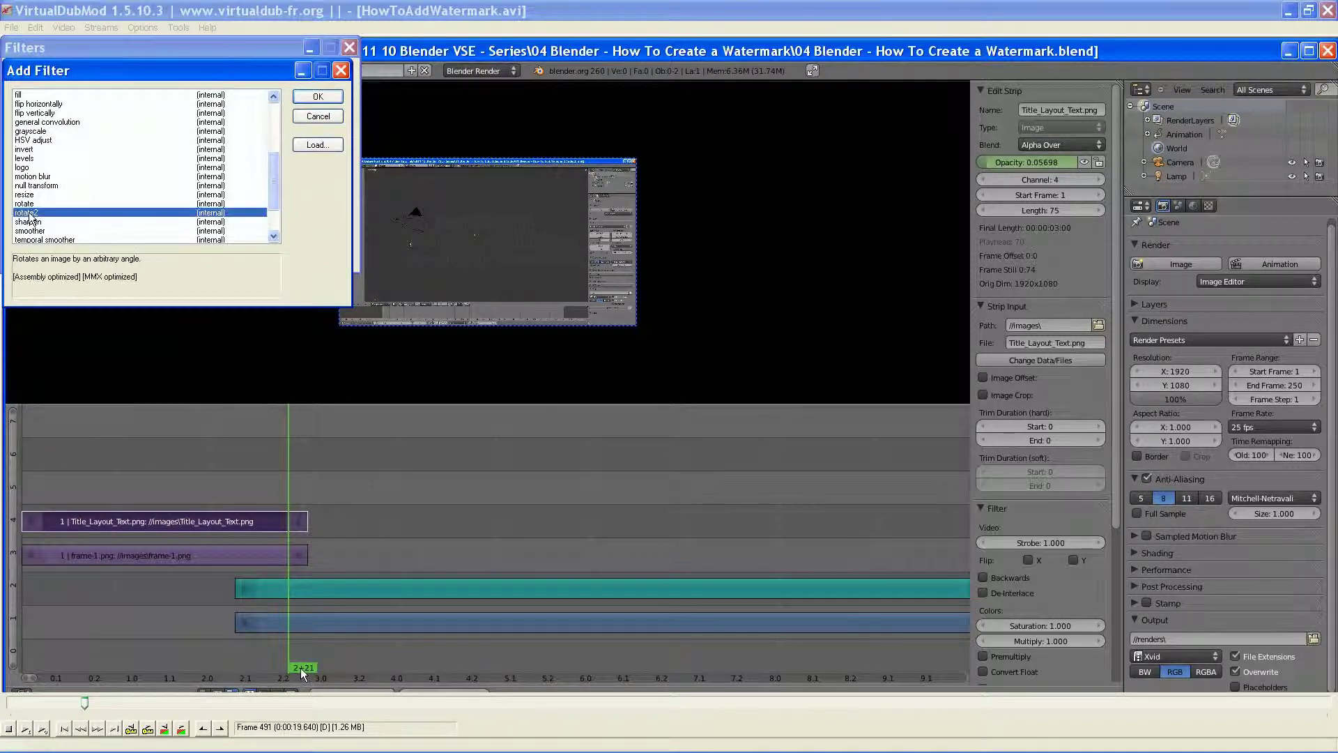
Add rotate2 and preview the video rotated by 30 degrees, stepping to a later frame
left_click(318, 98)
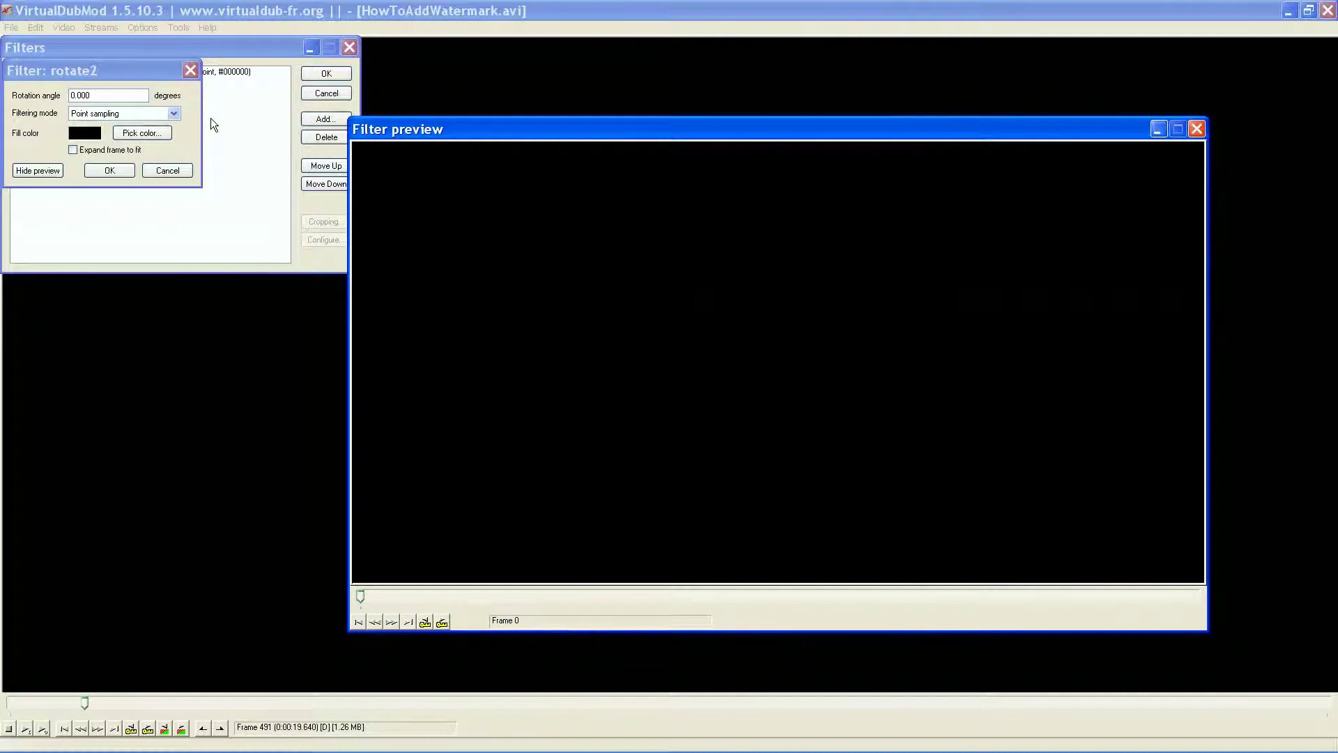
left_click(70, 94)
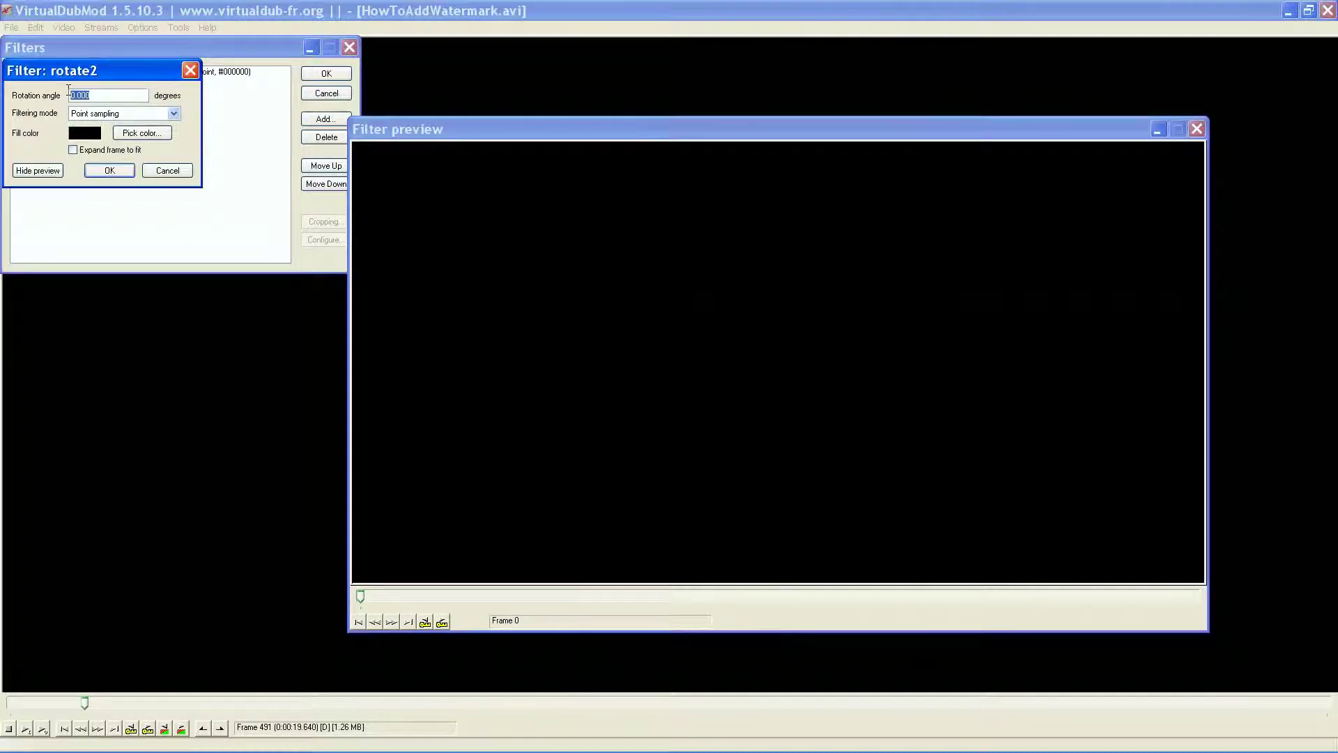
type("90")
key("Tab")
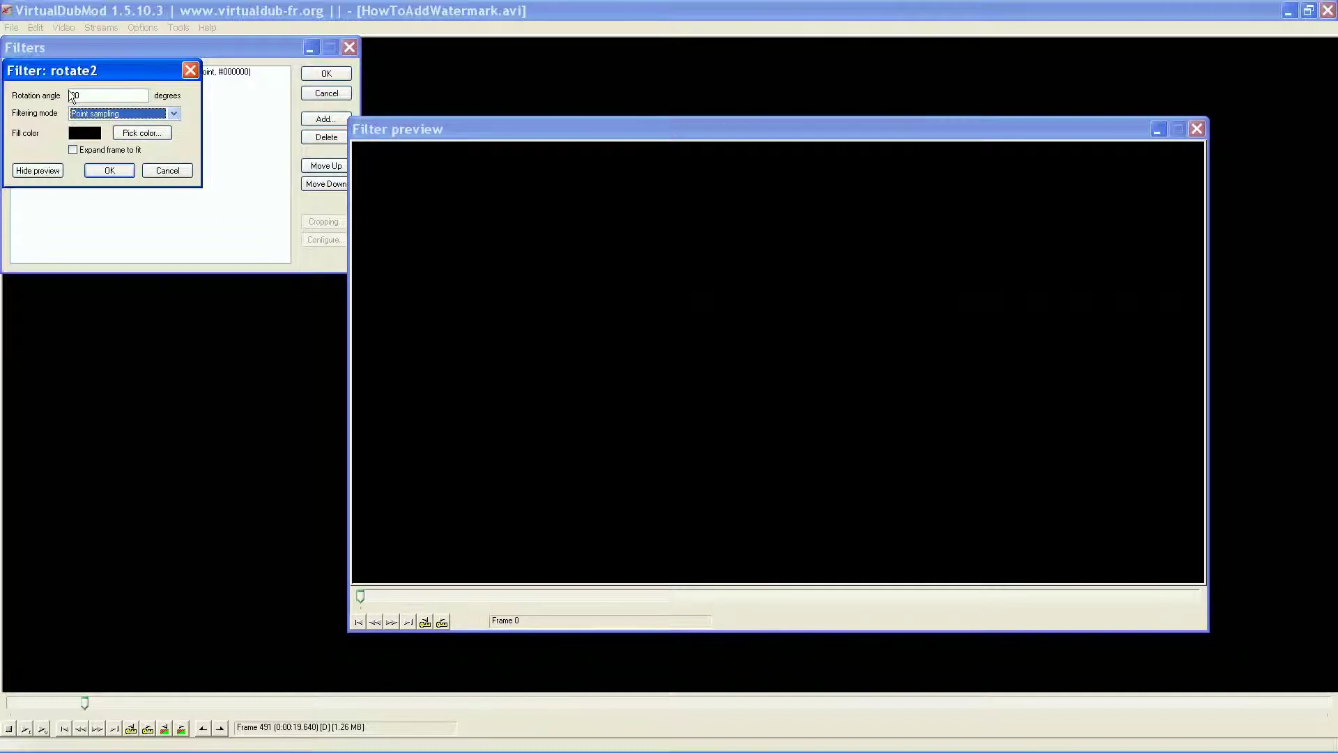
left_click(359, 593)
left_click(370, 592)
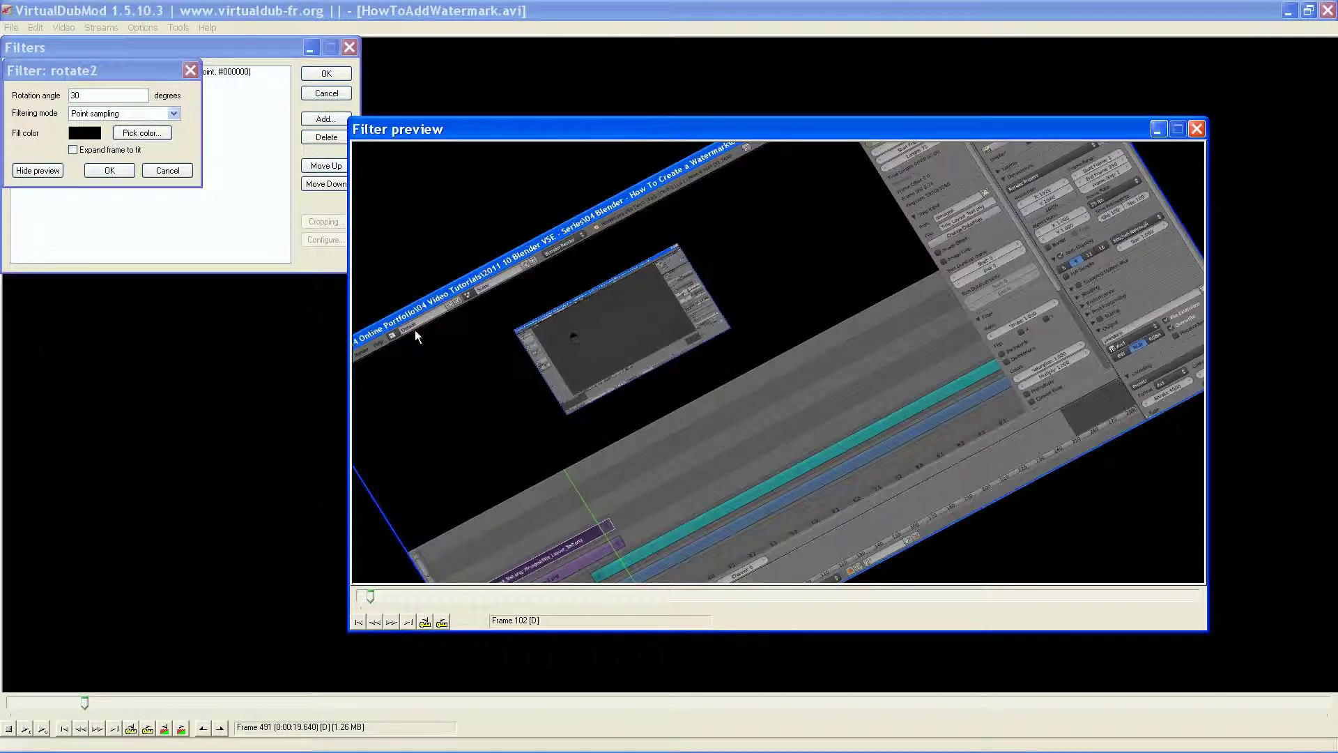
Change the rotation angle to 0 to see the preview unrotated
left_click(95, 93)
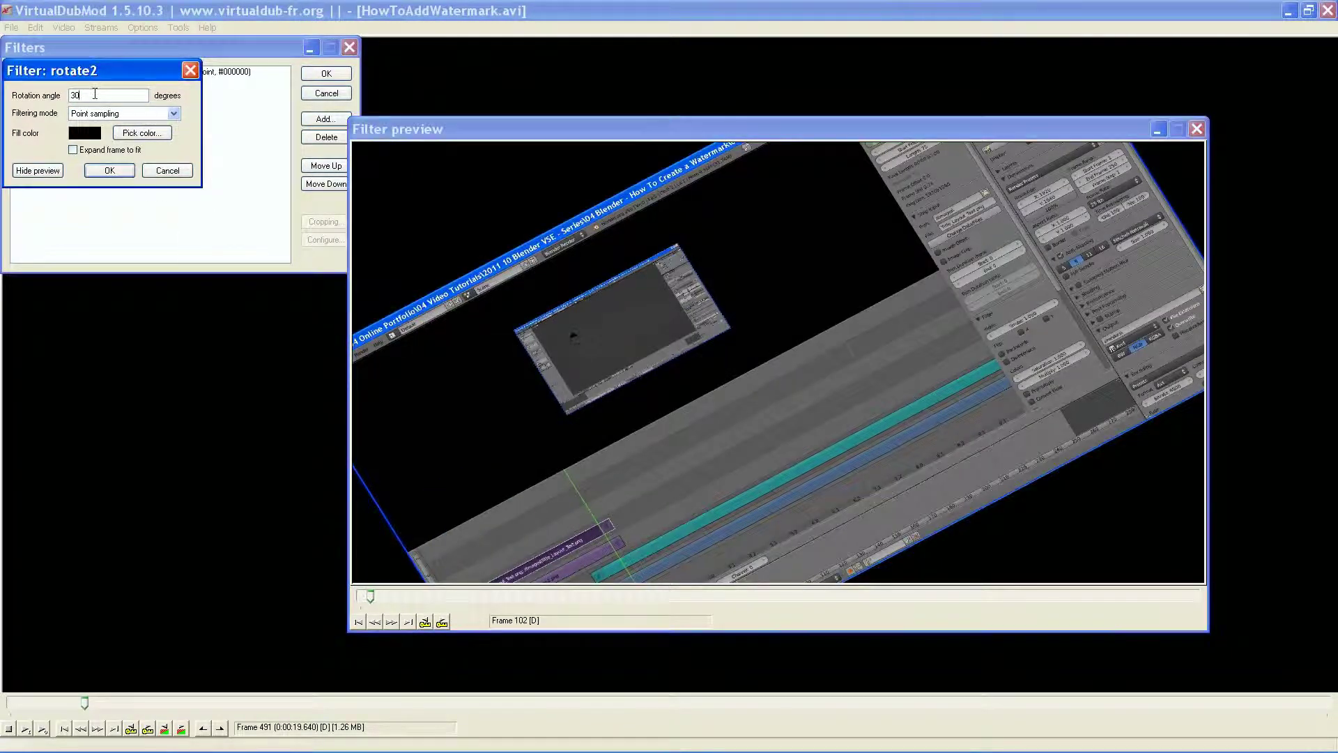
key("BackSpace")
key("BackSpace")
type("09")
key("BackSpace")
key("Tab")
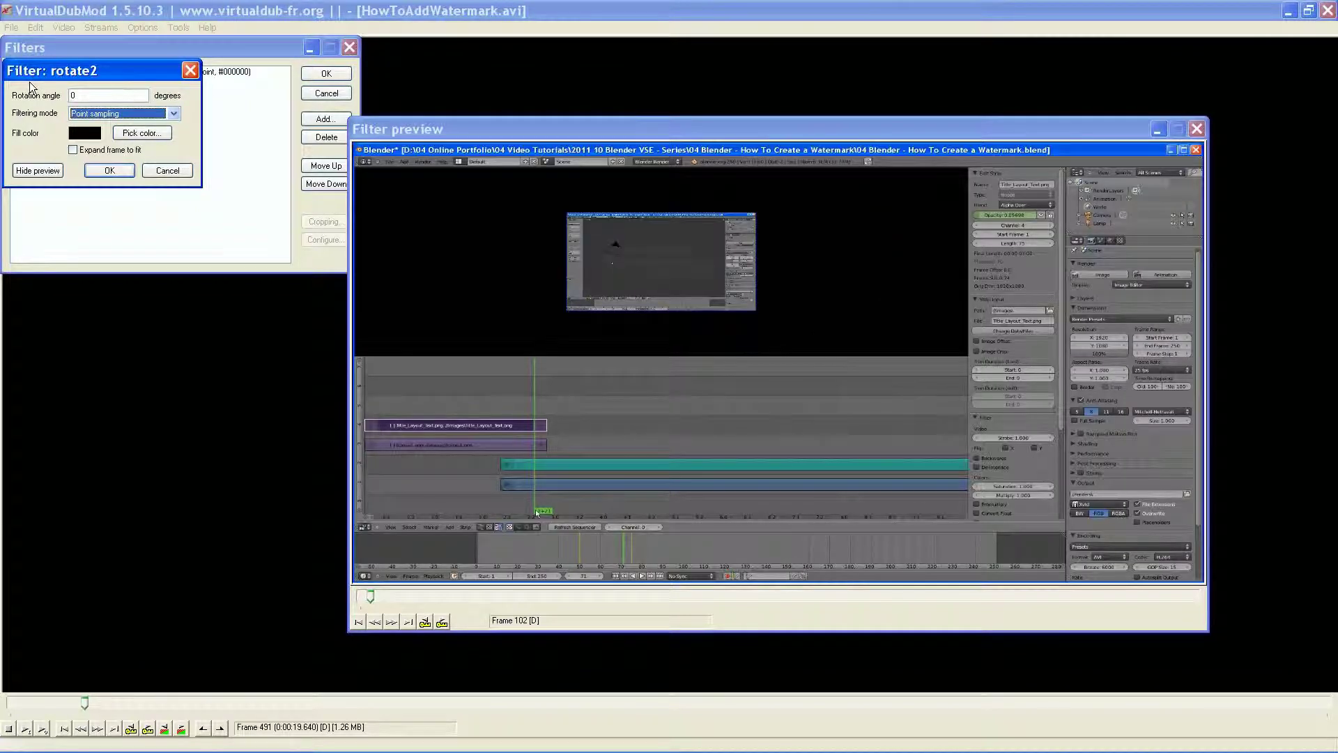
Preview a 180-degree rotation, then cancel the rotate2 filter
key("shift+Tab")
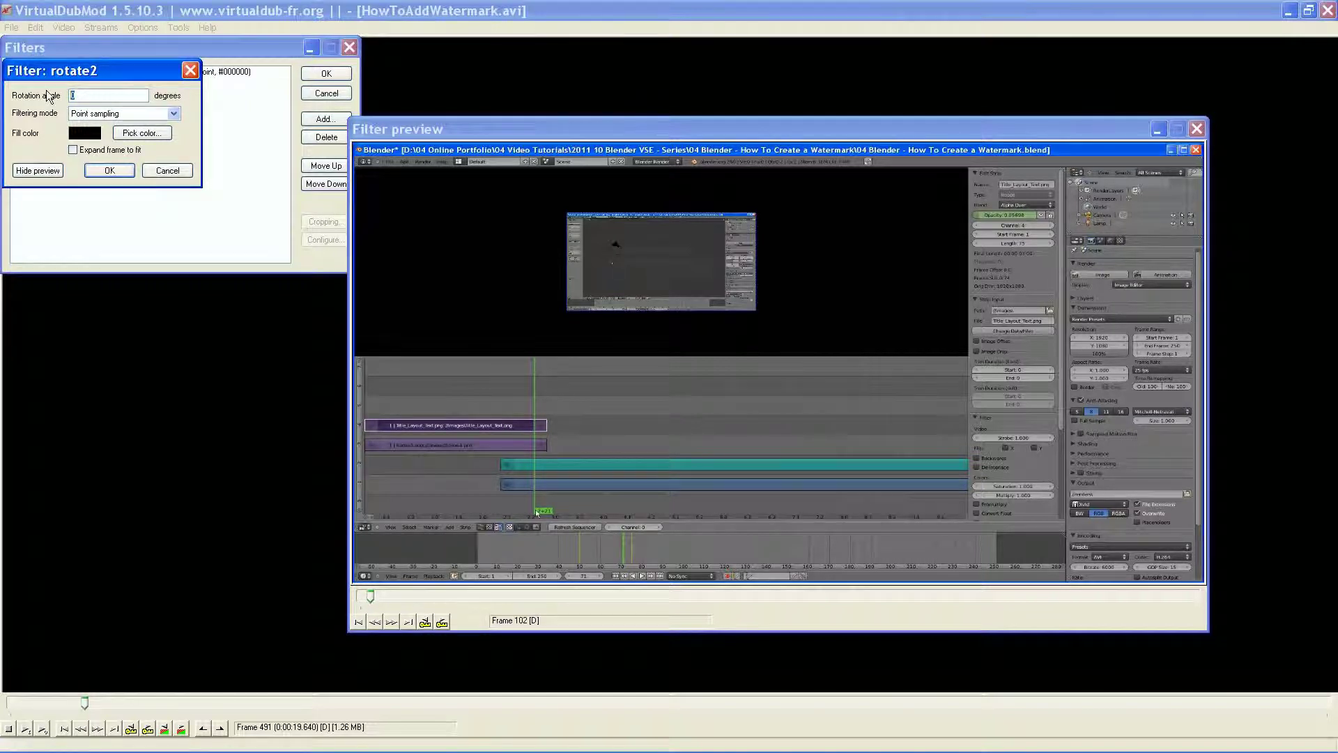
type("180")
key("Tab")
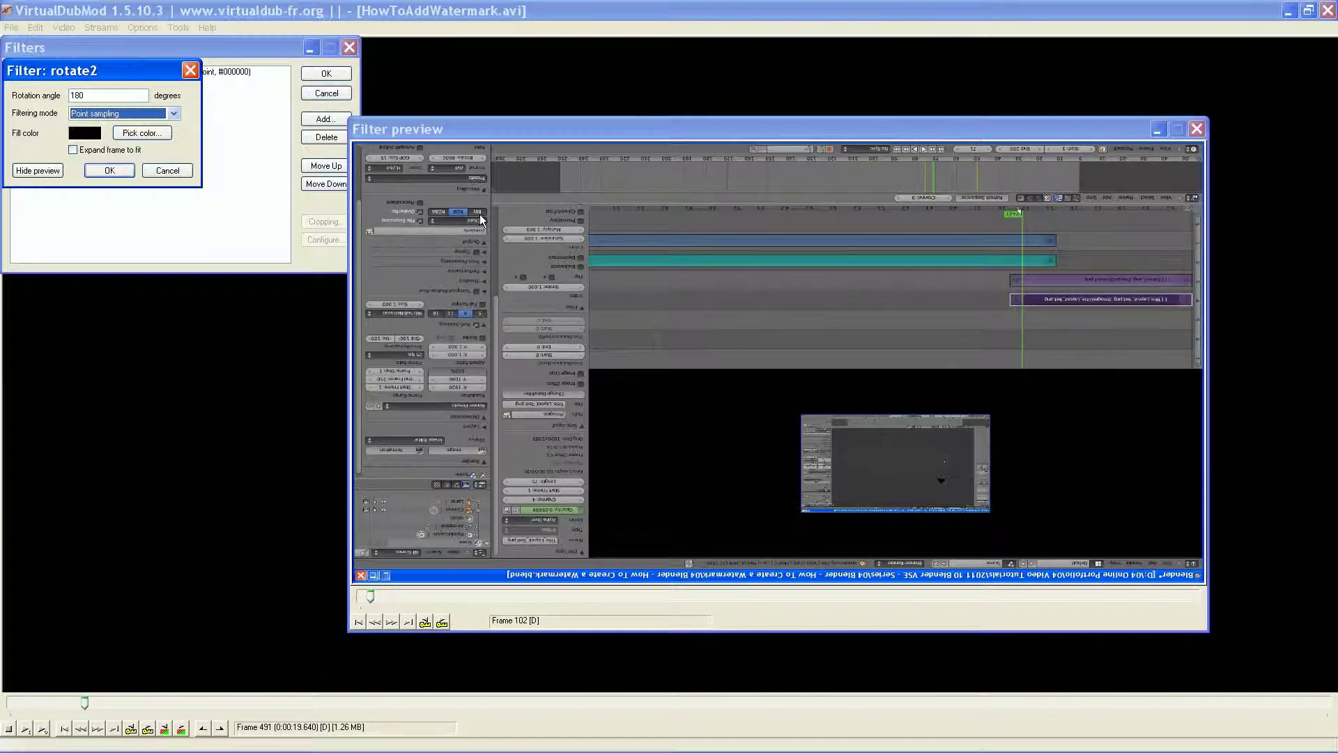
left_click(167, 170)
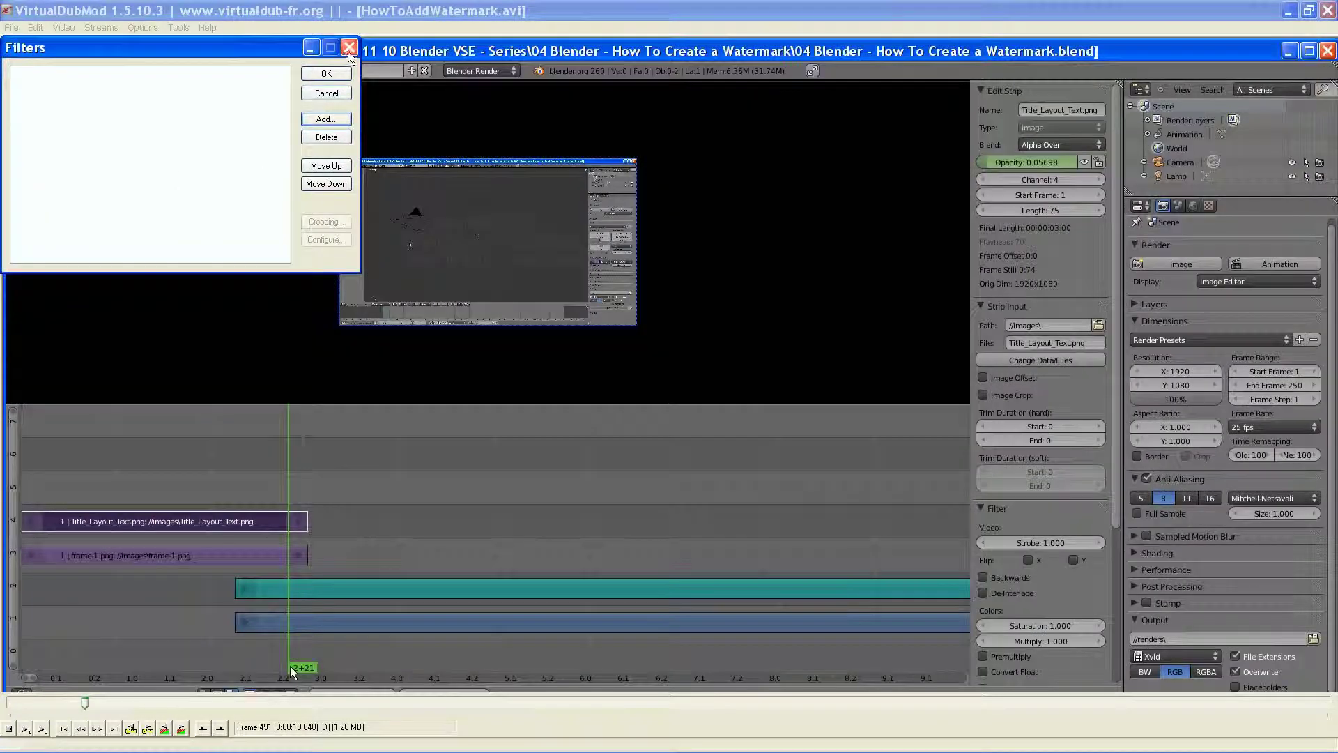
Scroll through the Add Filter list without adding anything, then close the Filters dialog with OK
left_click(326, 118)
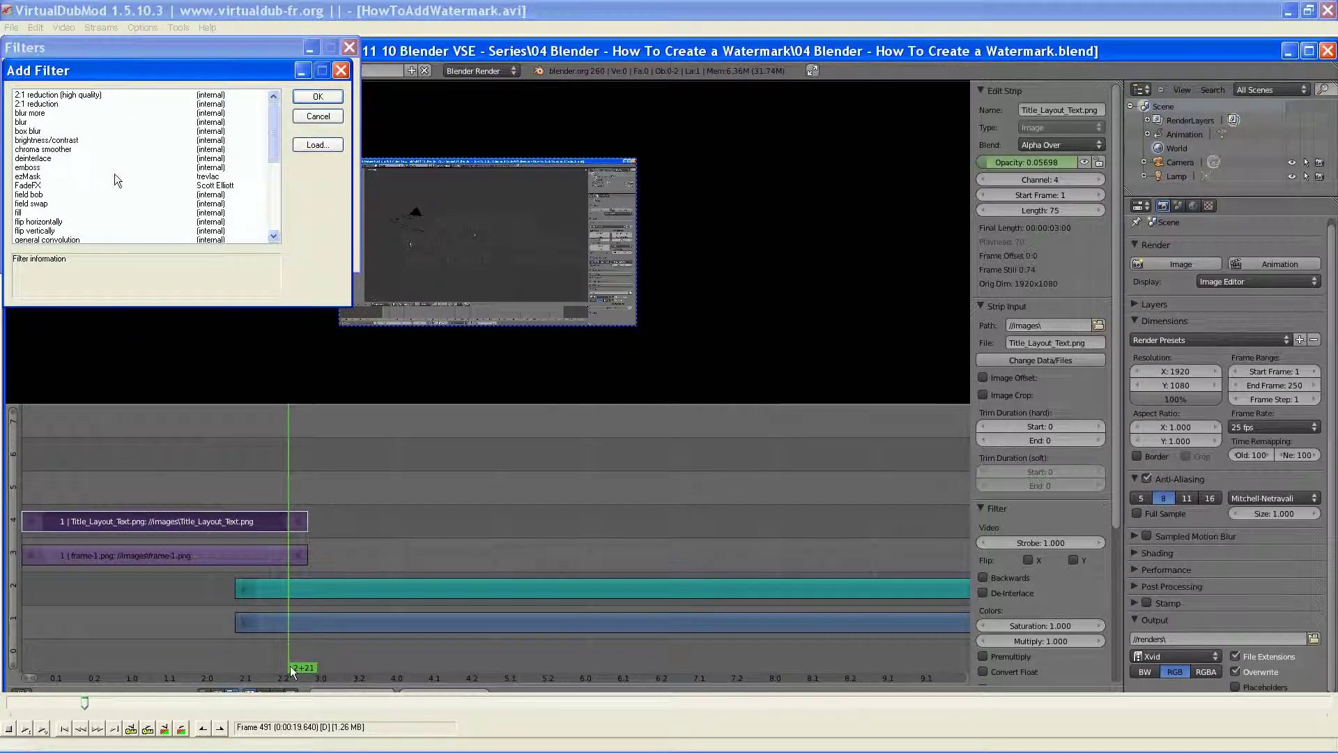
left_click_drag(274, 153, 270, 170)
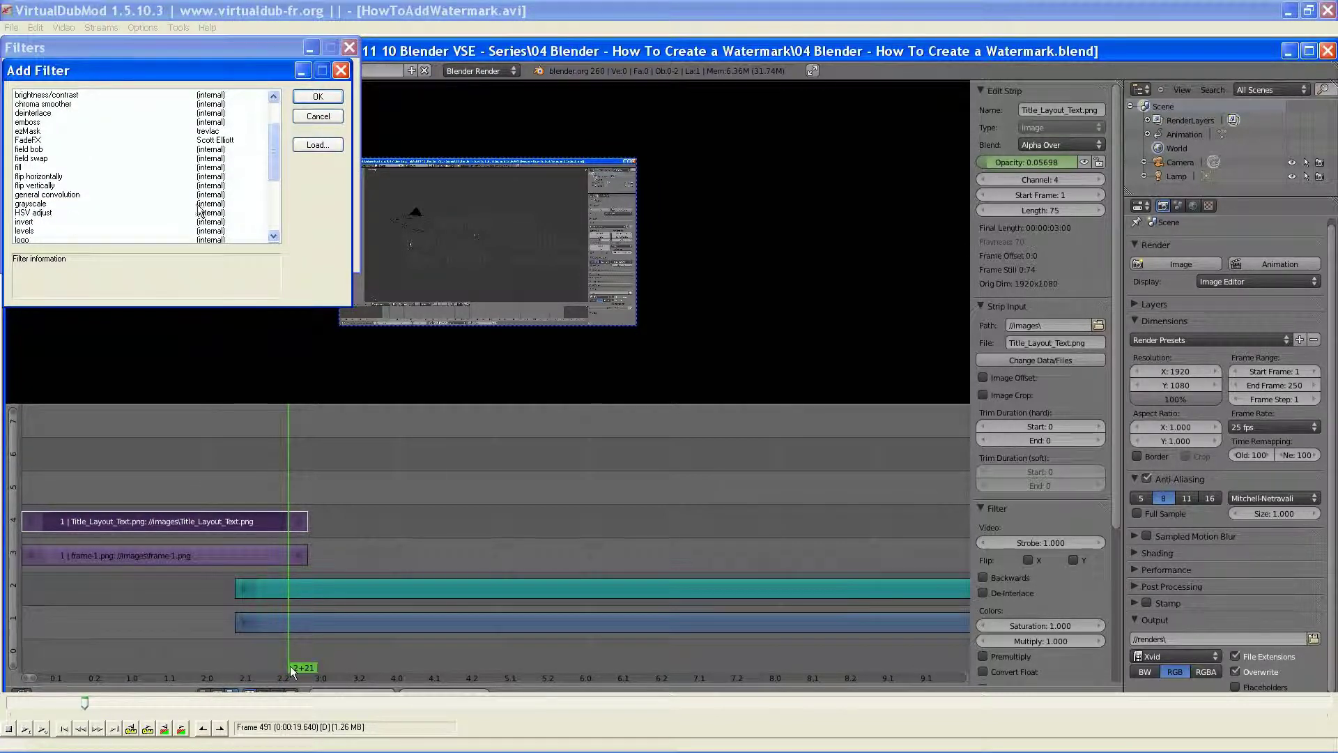
left_click_drag(271, 170, 270, 191)
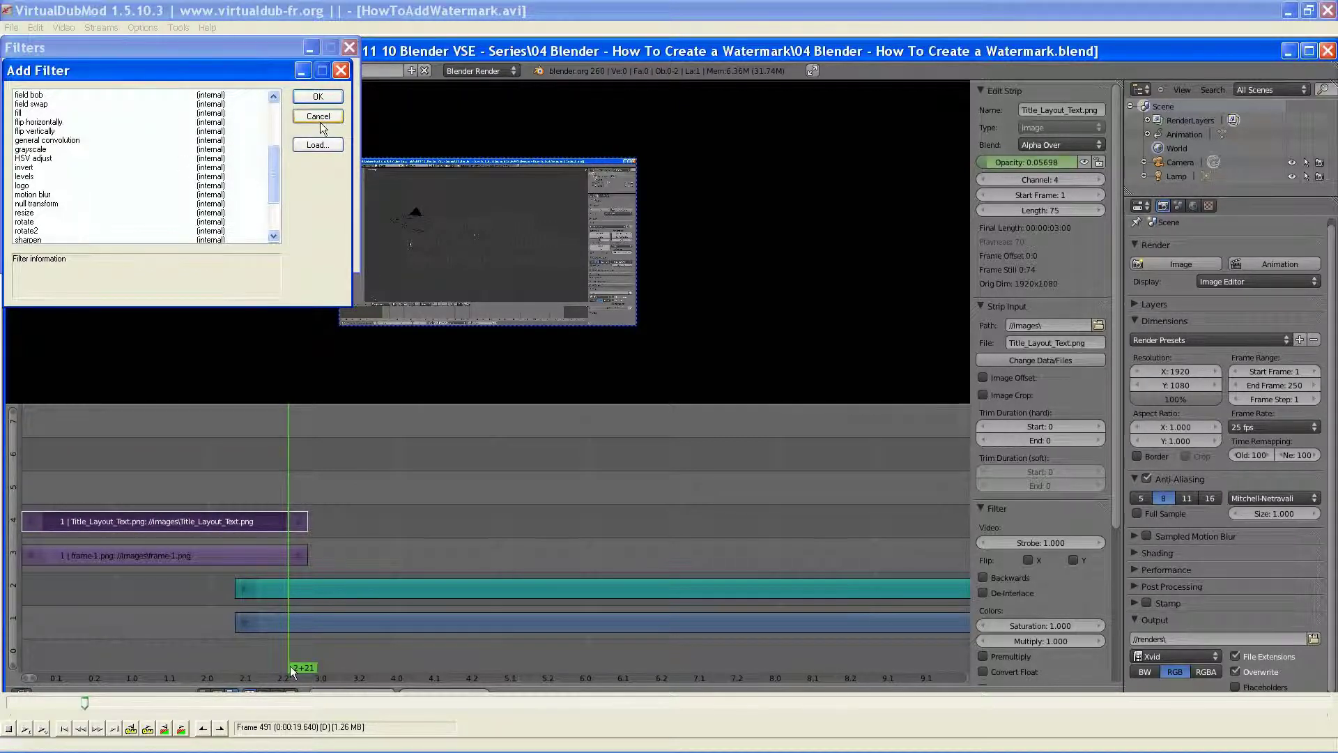
key("Escape")
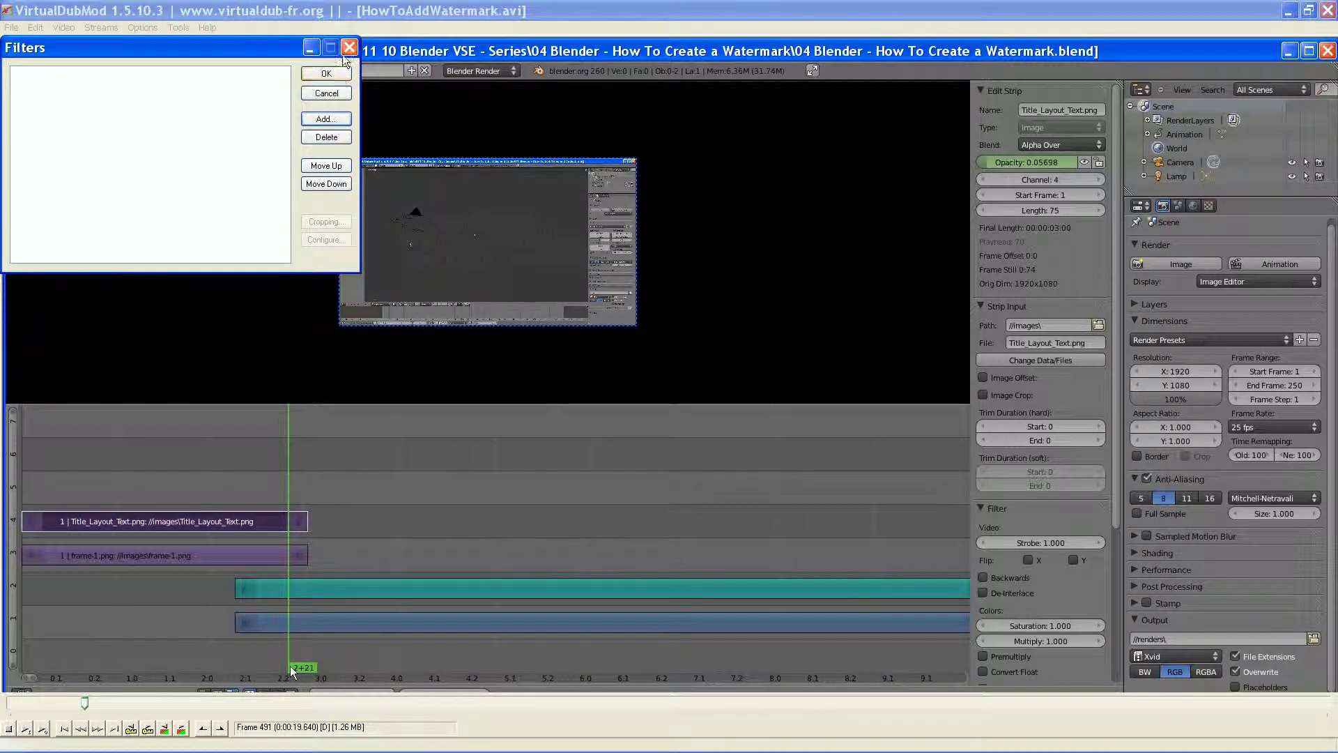
left_click(339, 78)
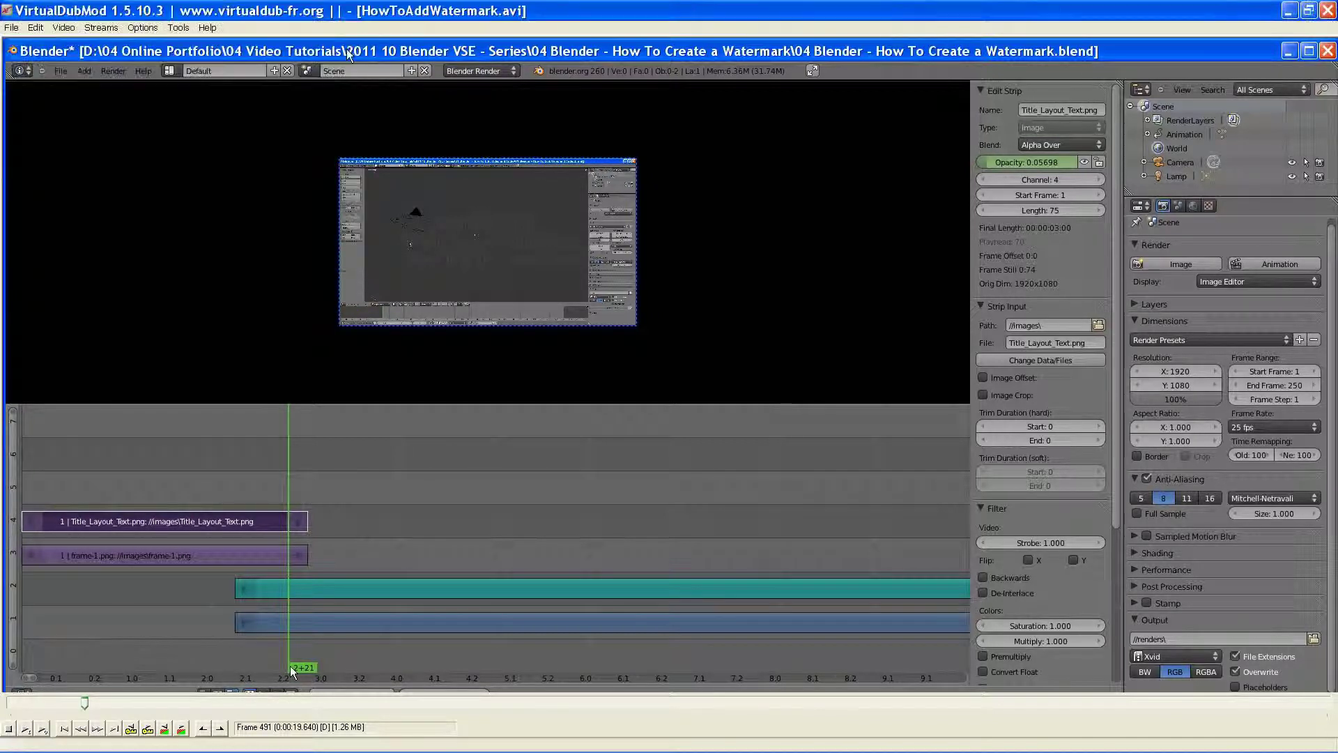
Open Streams > Stream list and move the Available streams dialog to the screen centre
left_click(59, 31)
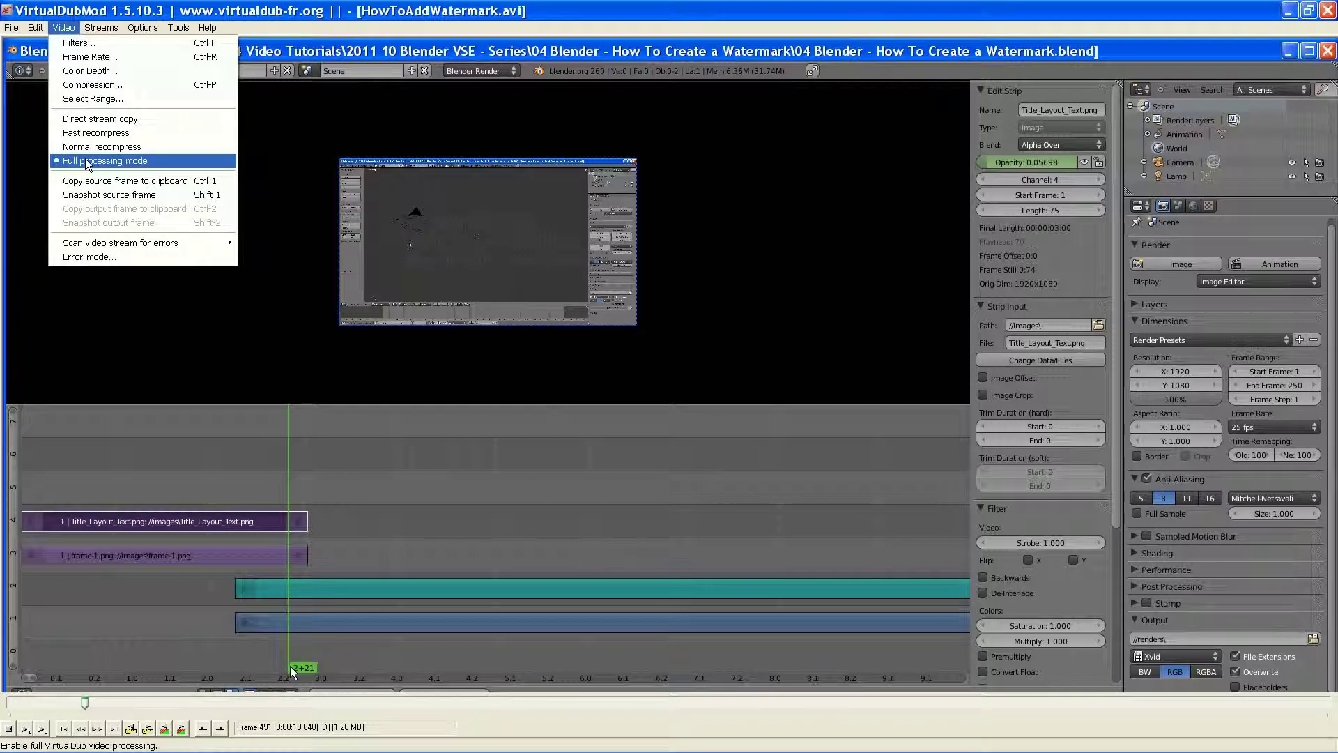
mouse_move(139, 27)
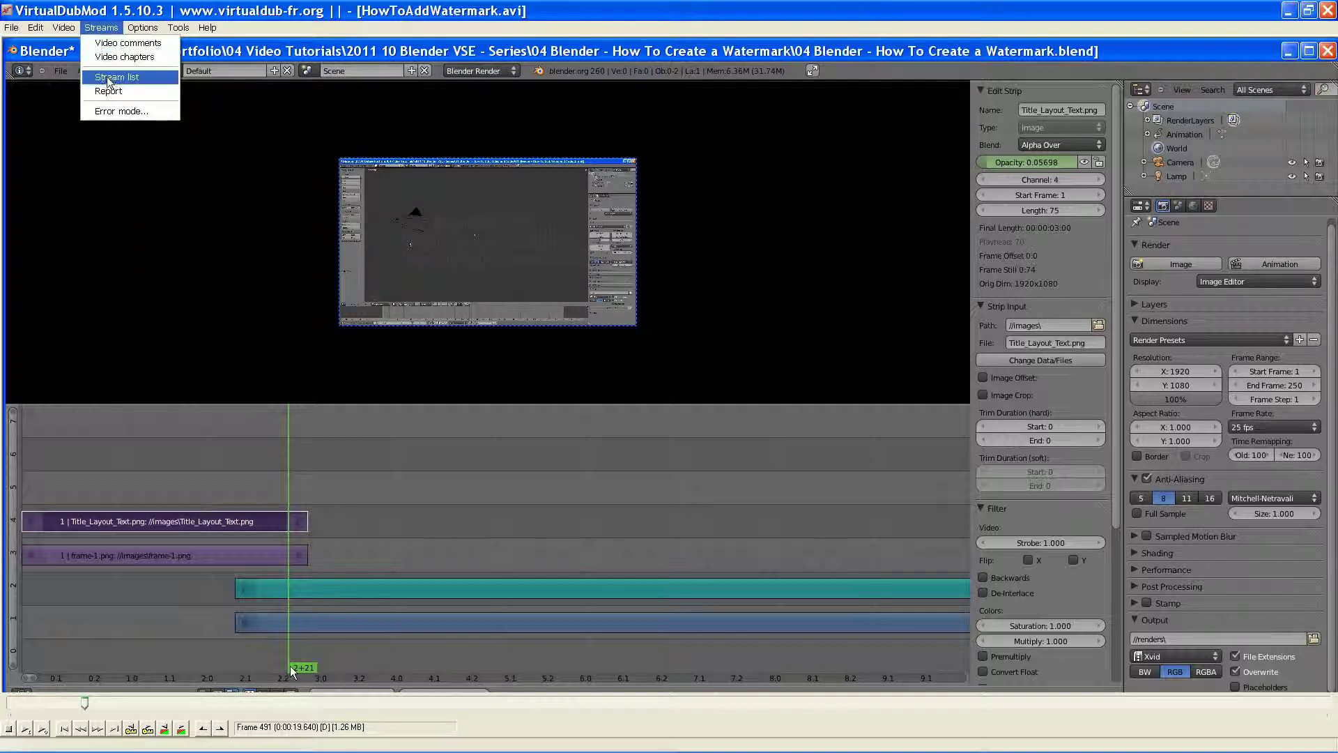
left_click(109, 80)
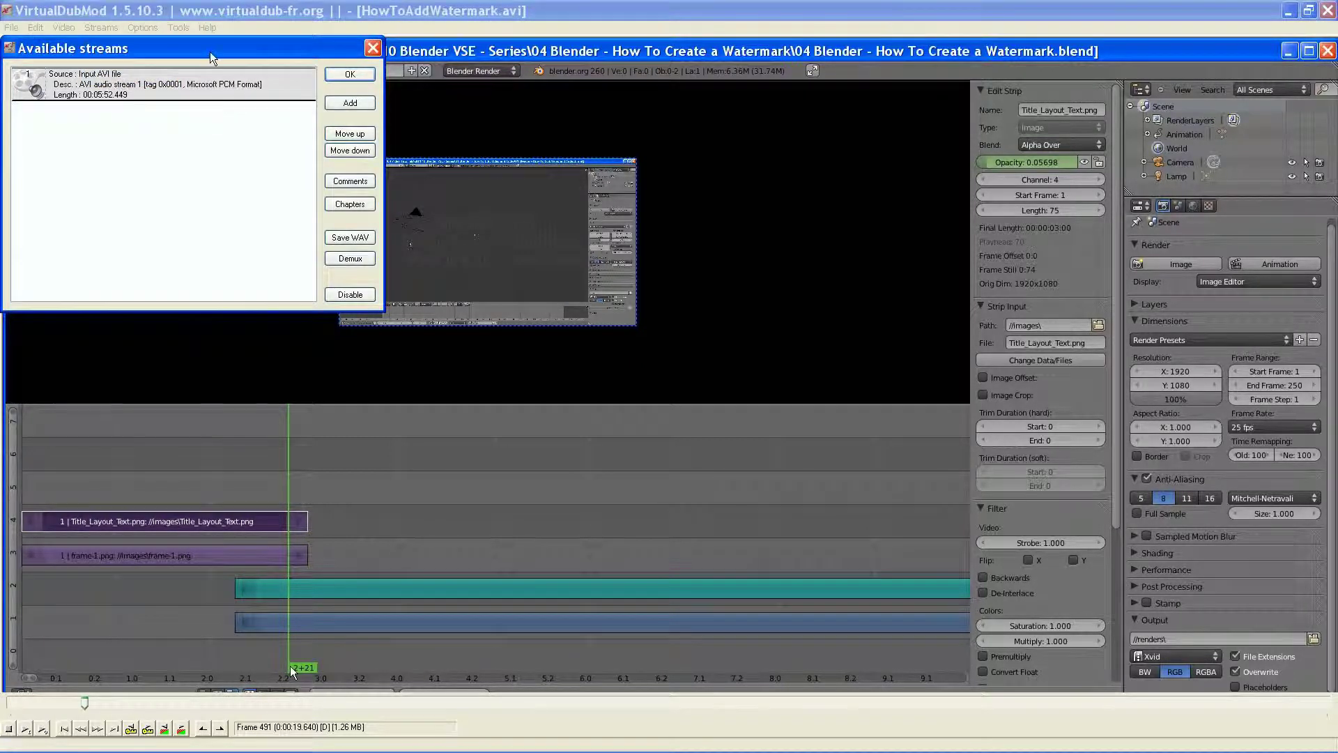
left_click_drag(210, 51, 405, 169)
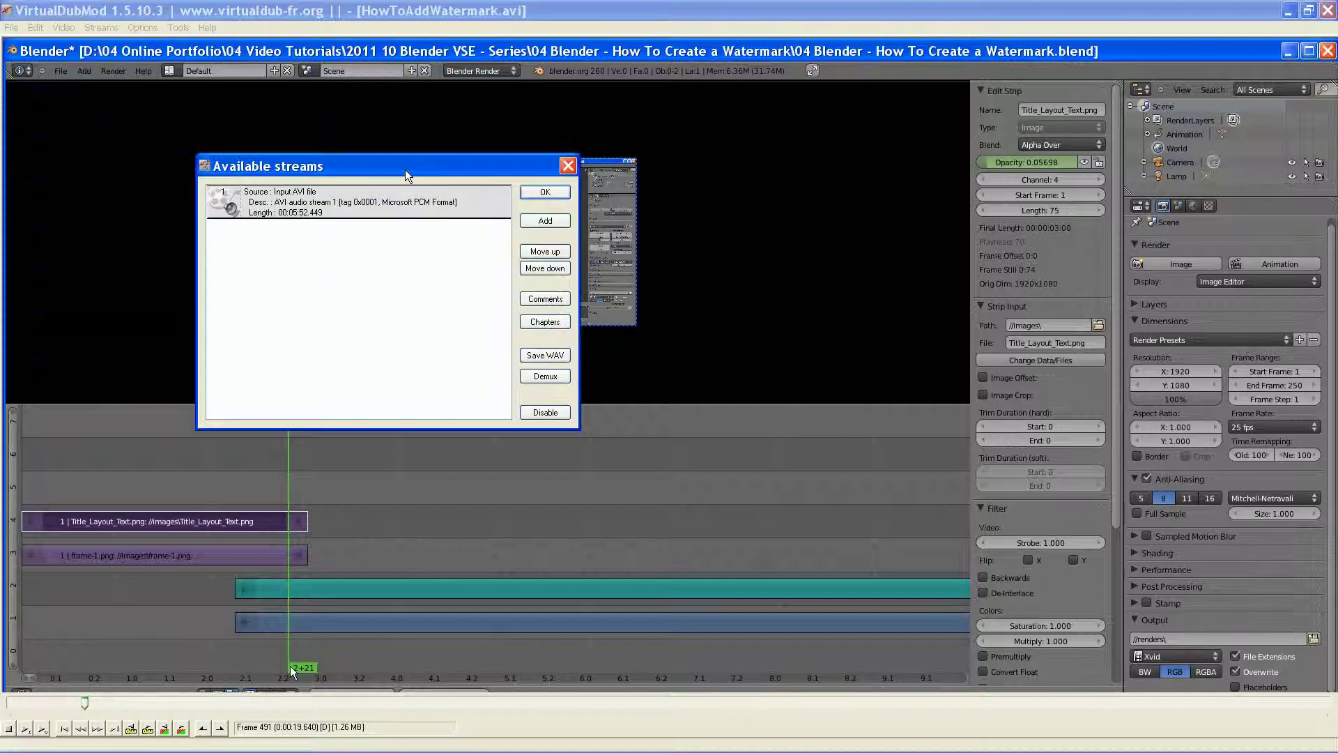
right_click(362, 209)
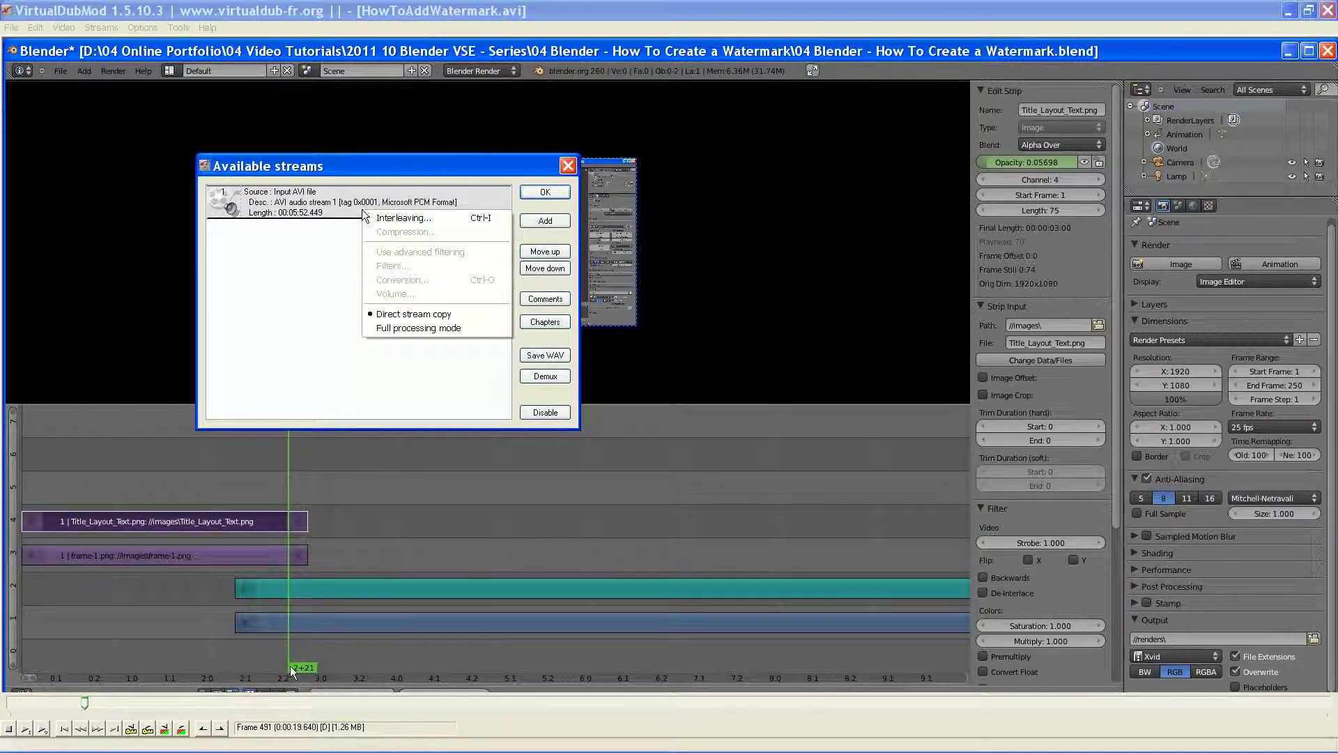
left_click(409, 217)
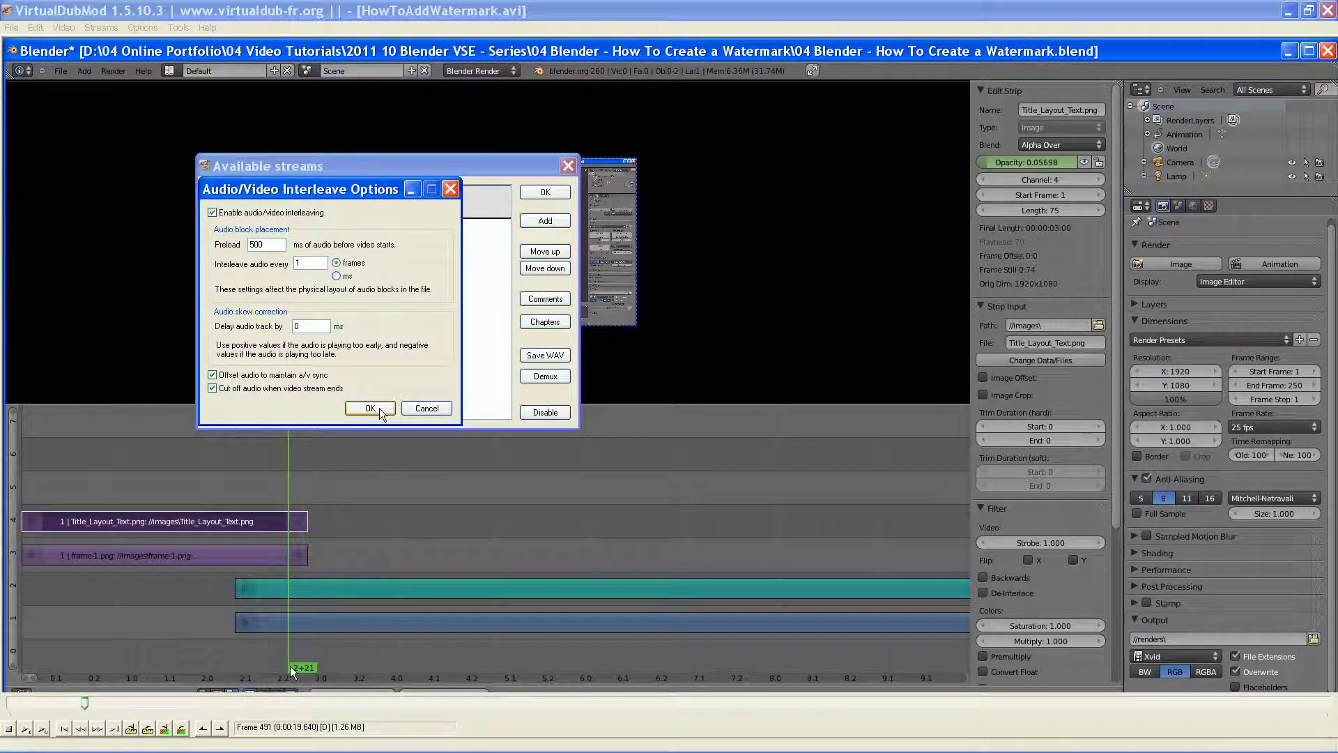
left_click(419, 407)
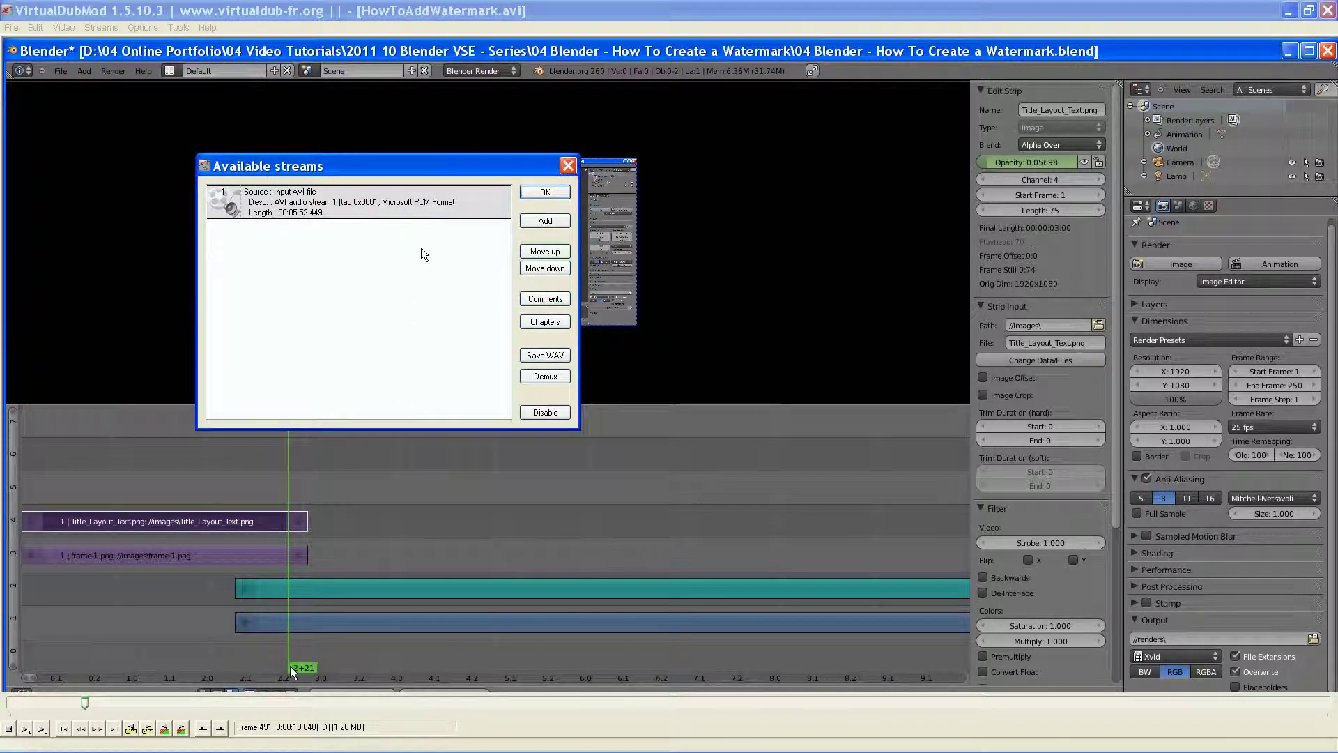
Open the audio stream's Interleaving options and enter 1000 in the Delay audio track field
right_click(395, 210)
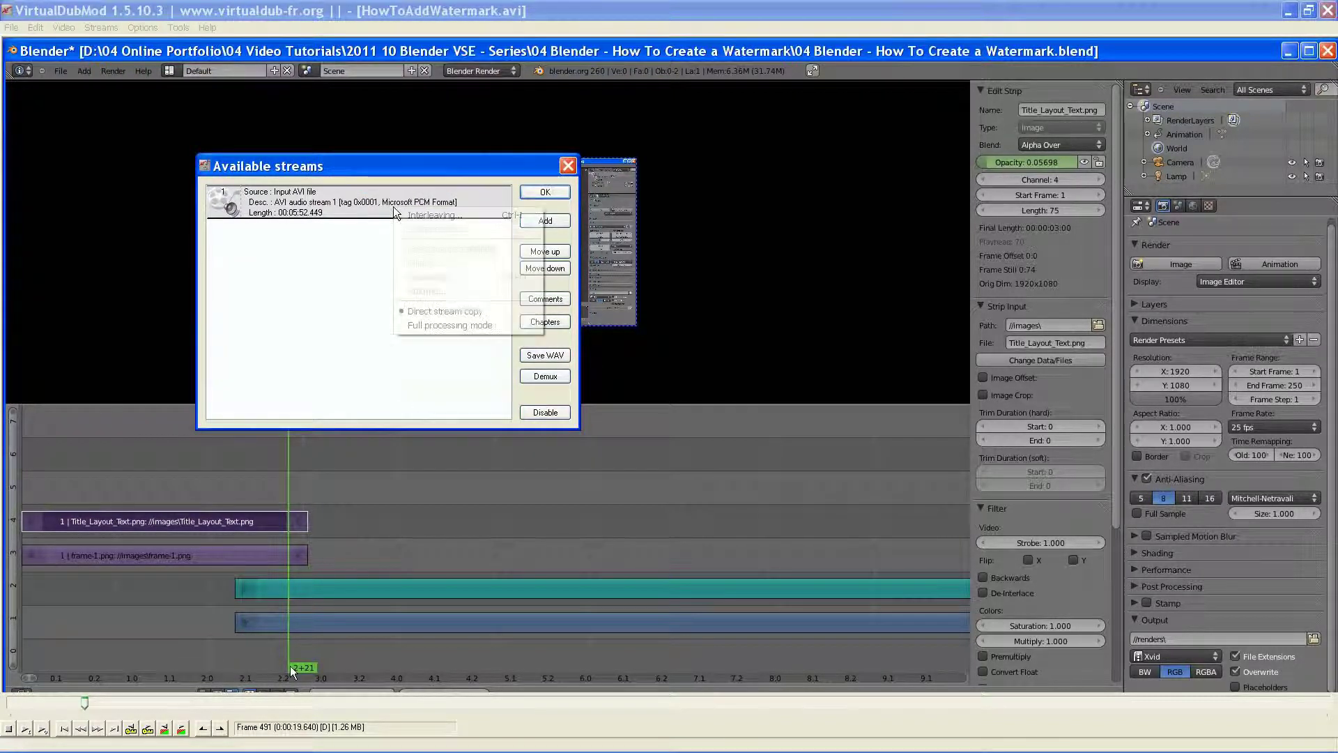
left_click(434, 216)
double_click(308, 329)
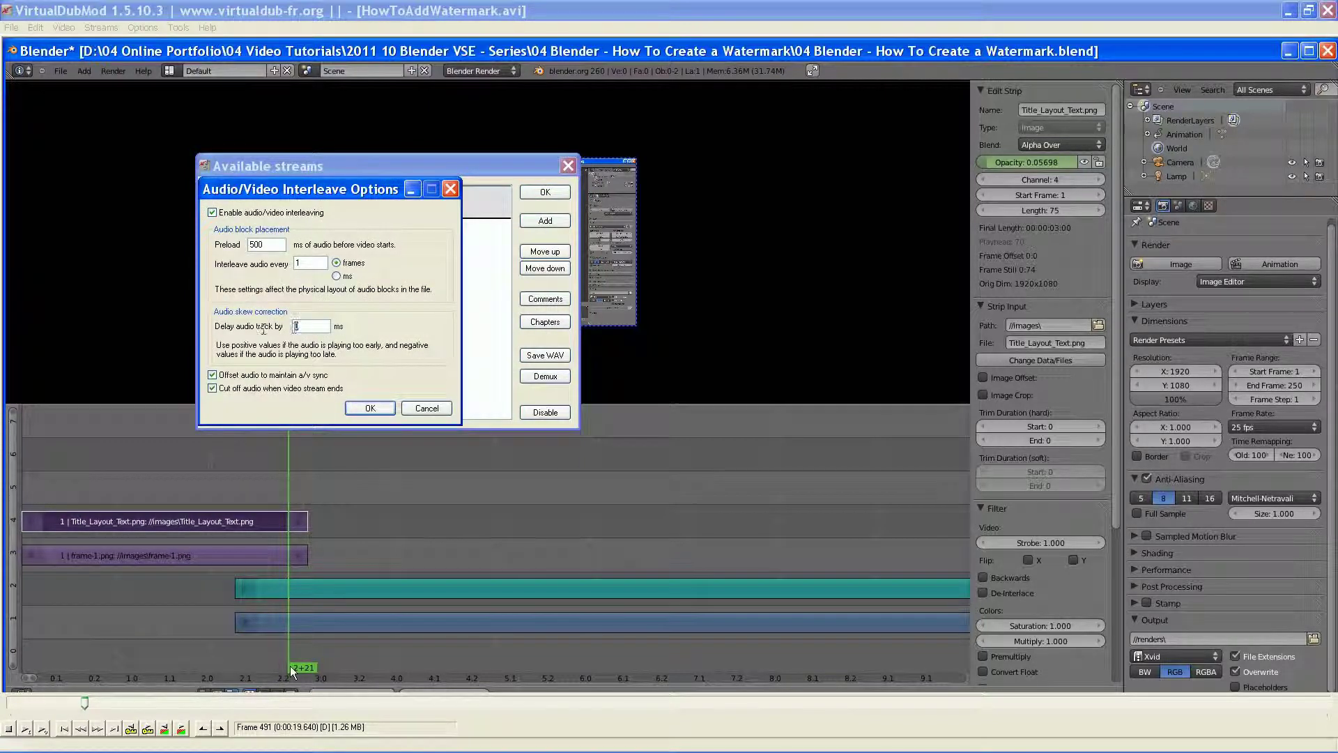
type("1")
type("00")
type("0")
Make the delay -1000, then cancel the interleave options and close the Available streams list
type("-")
left_click(423, 410)
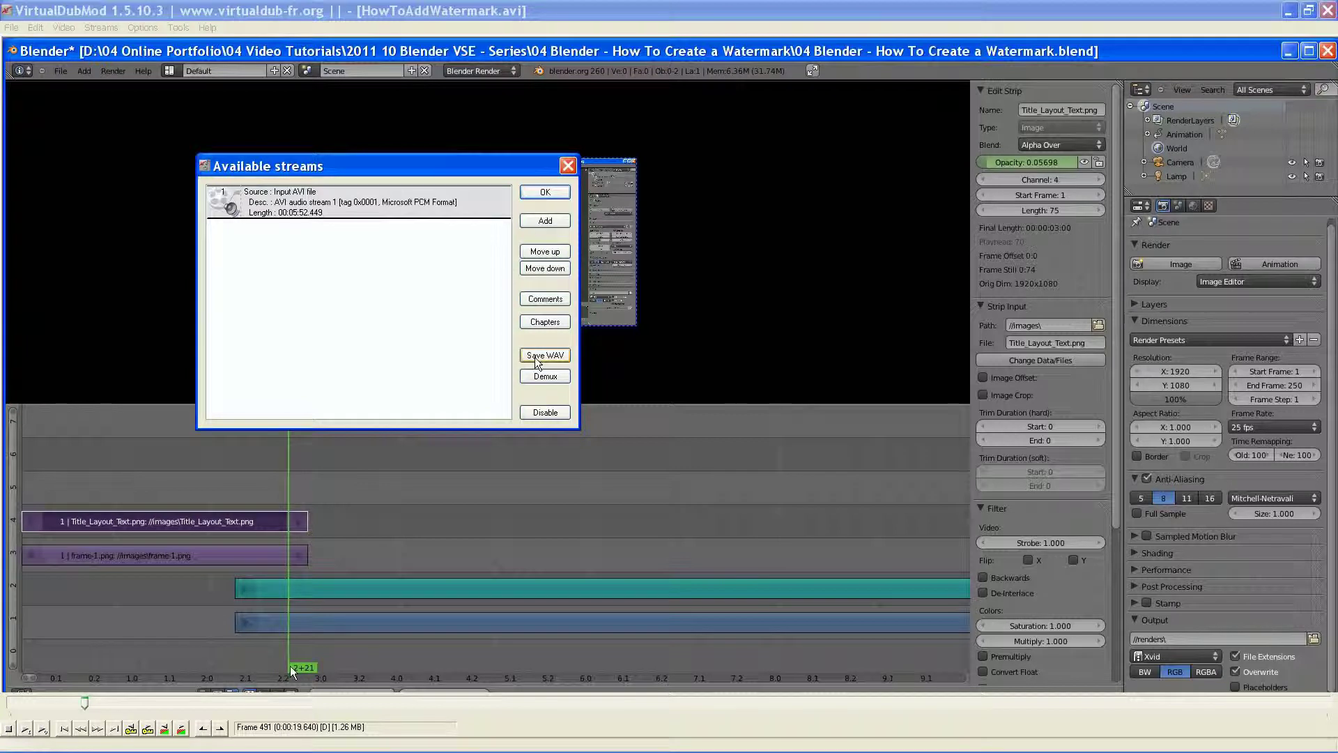
left_click(567, 166)
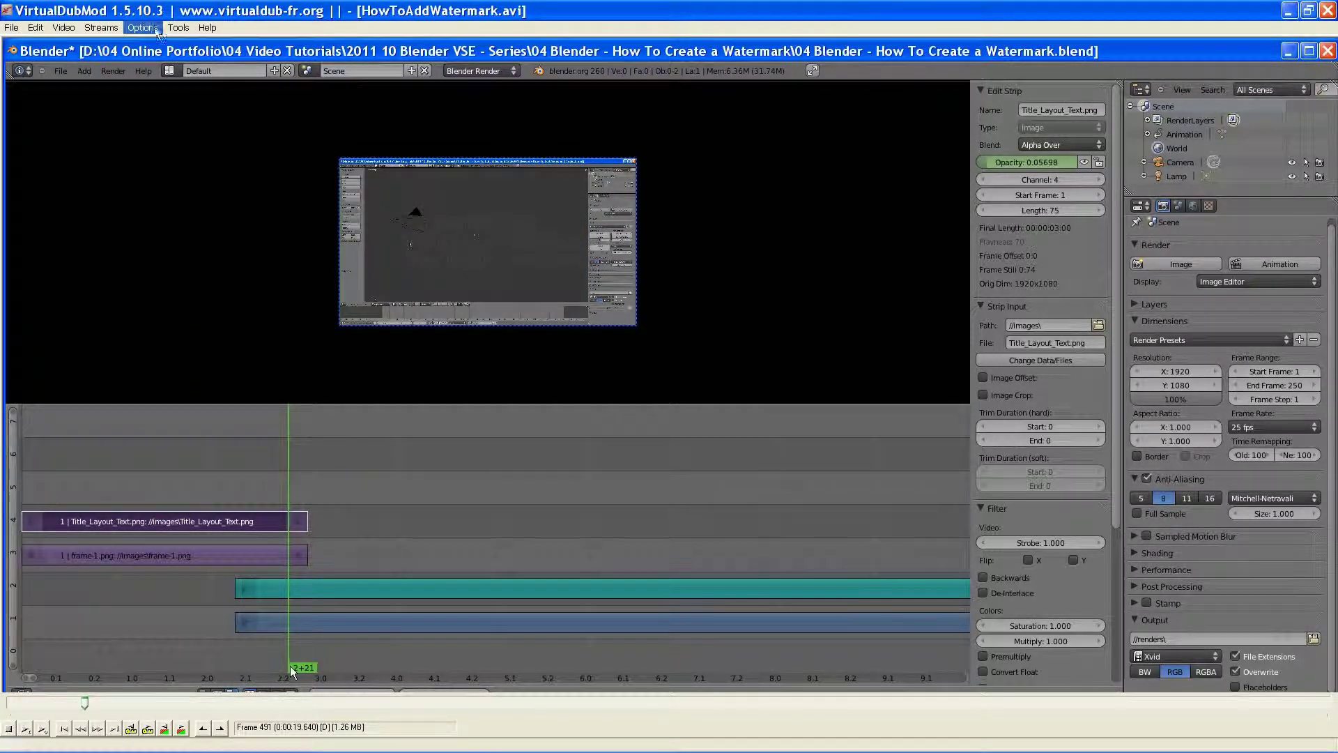
Reopen Streams > Stream list and cancel the Open external source browser without adding a stream
left_click(101, 27)
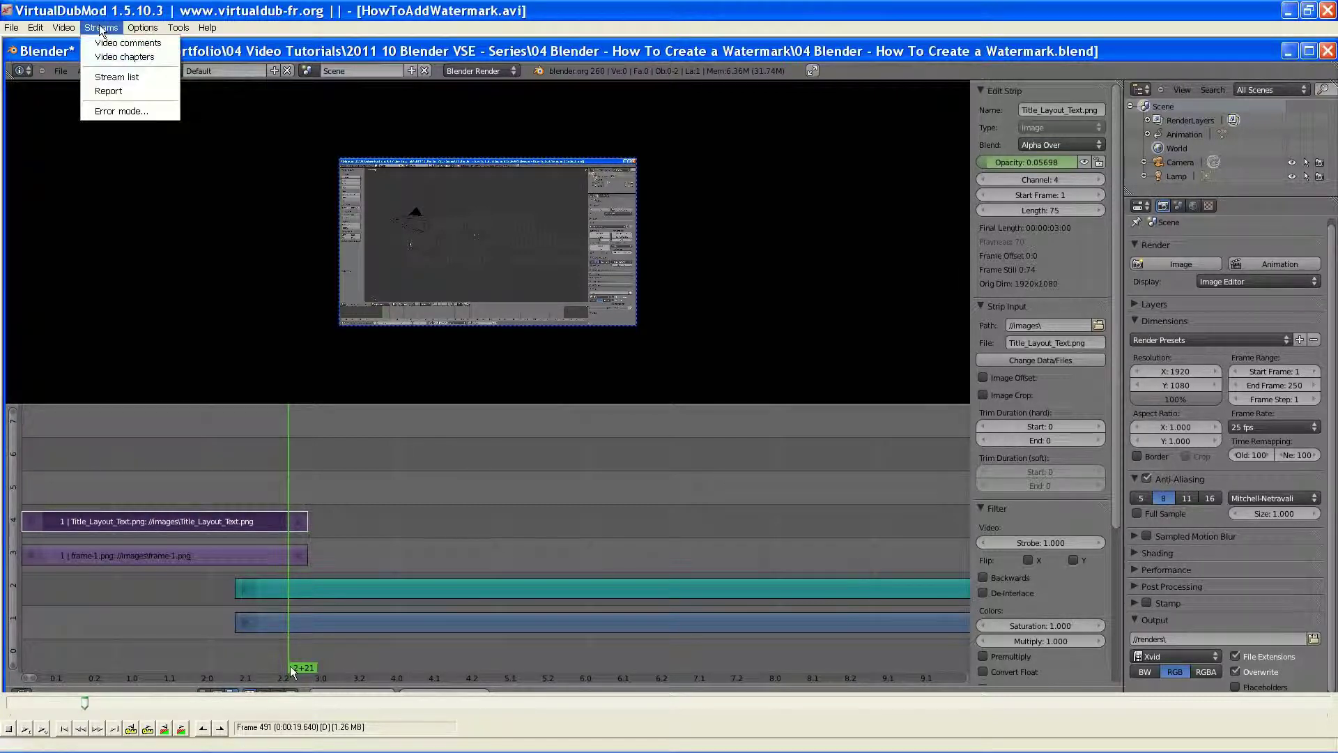
left_click(116, 77)
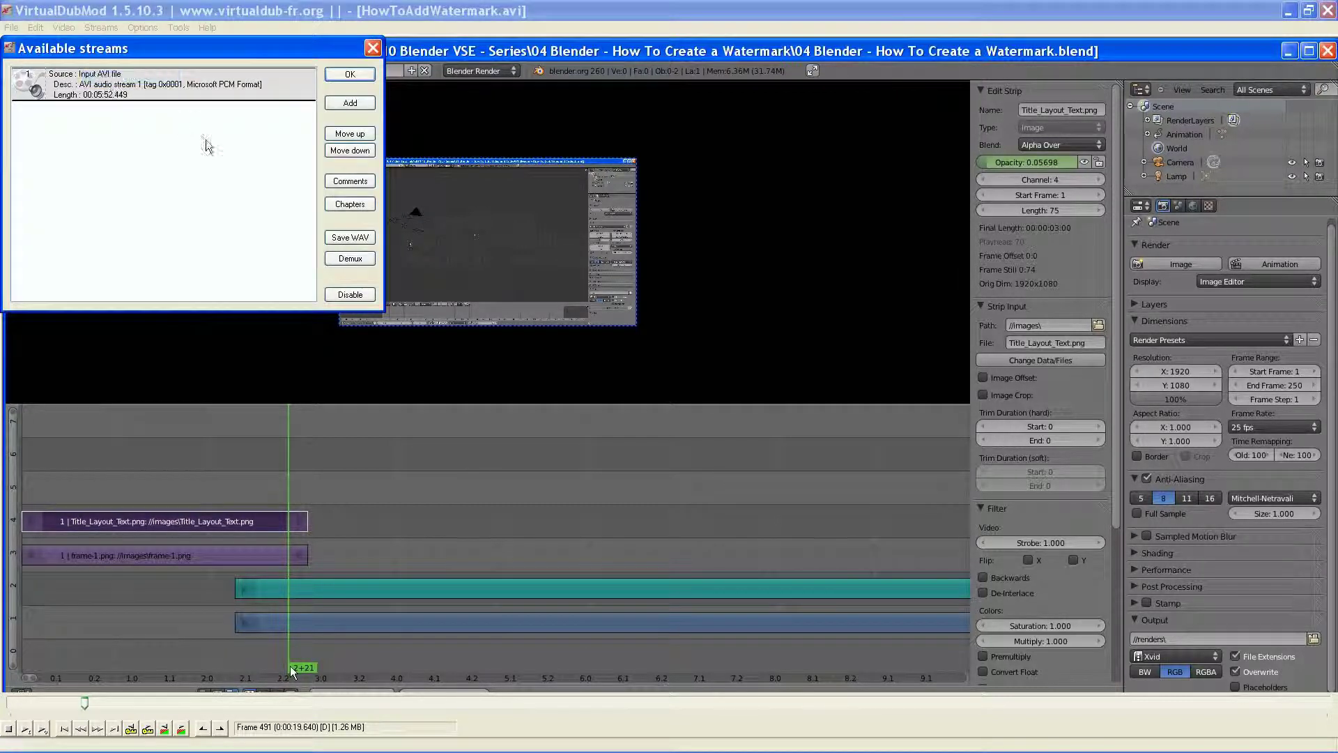
left_click(350, 103)
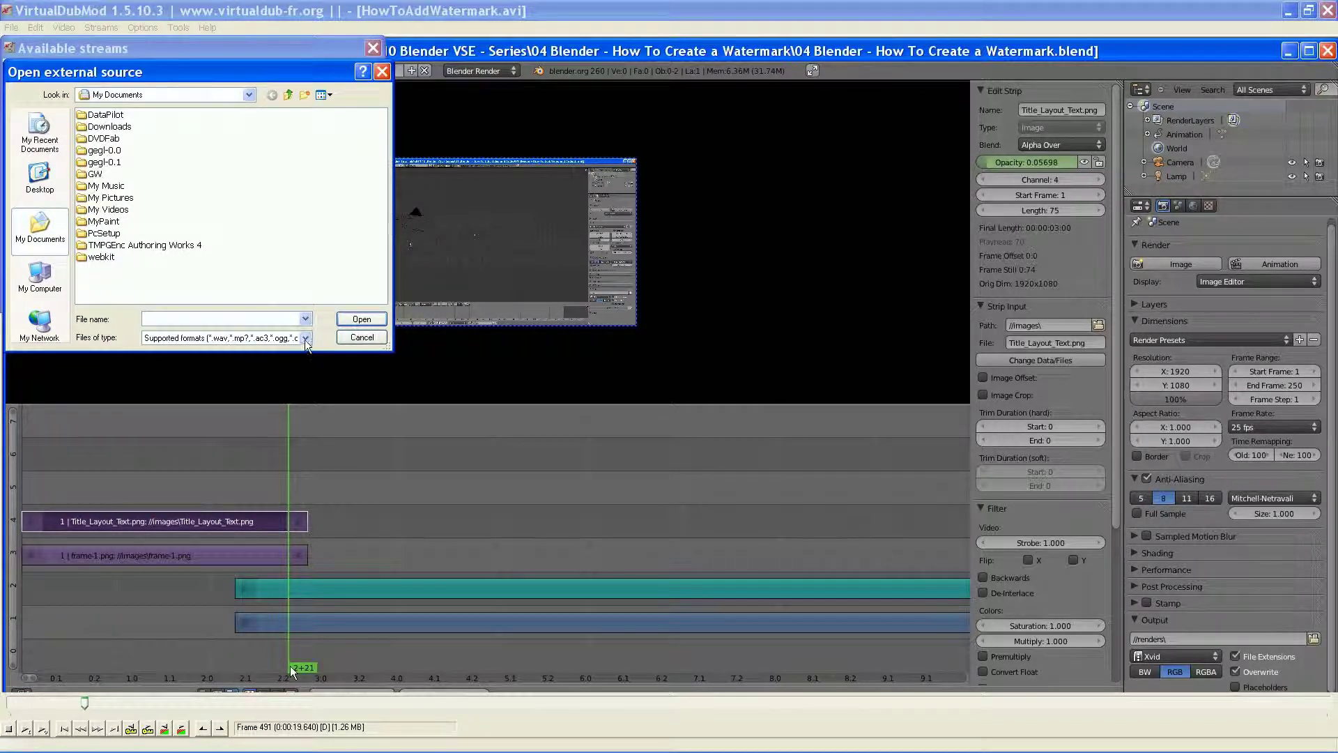
left_click(361, 338)
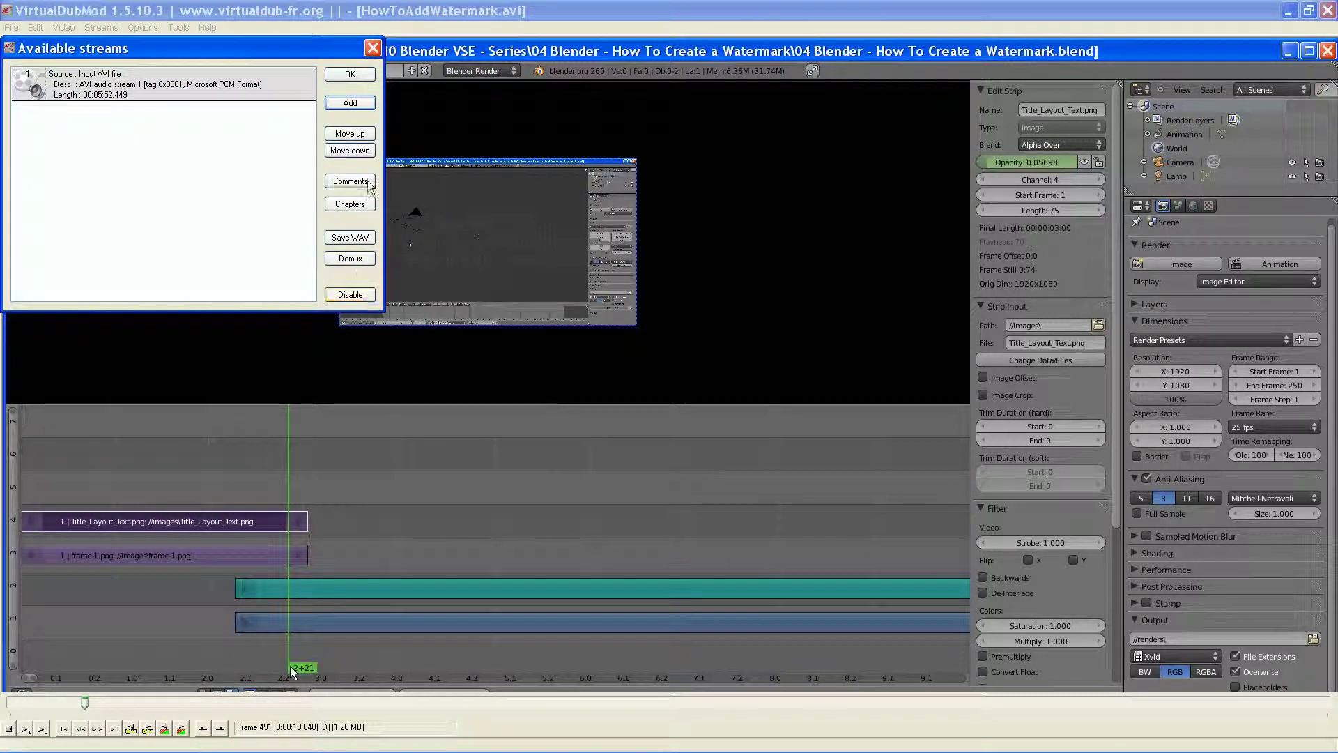
Close the Available streams dialog with its X button, returning to frame 491
left_click(373, 50)
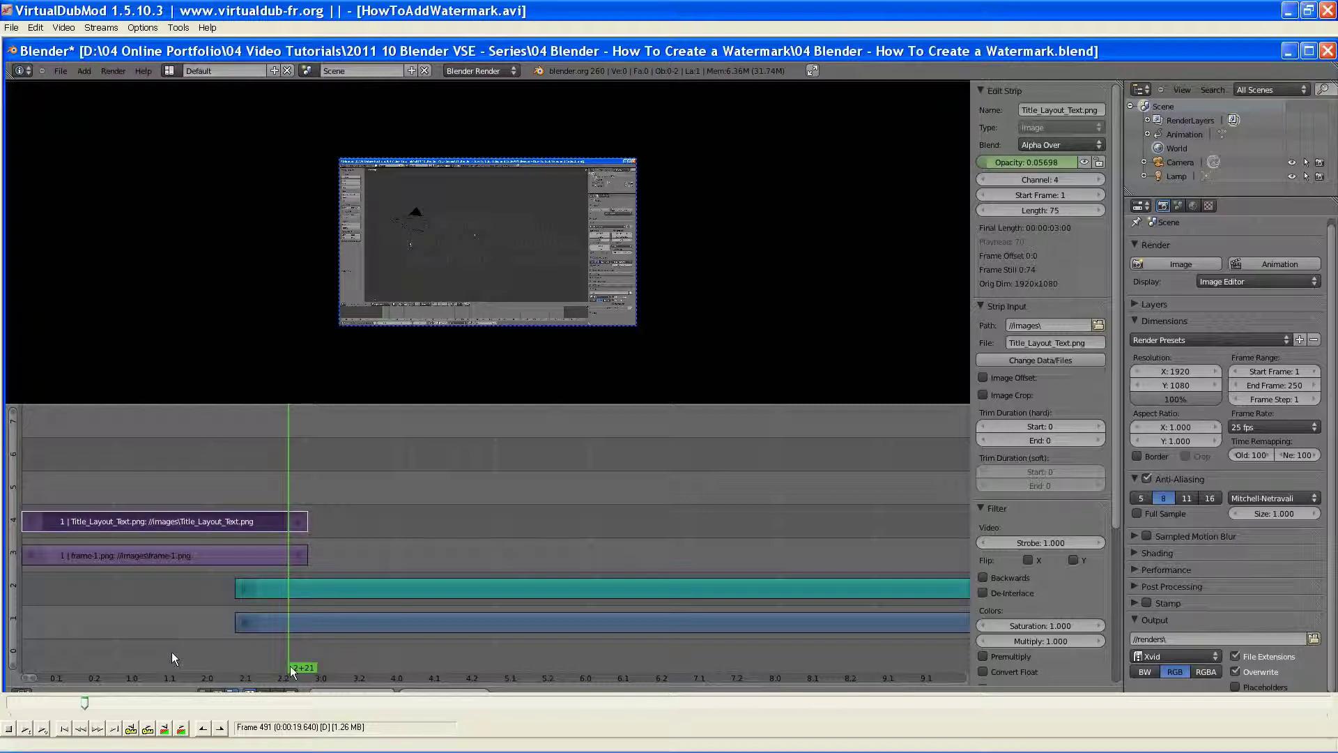
Mark a selection from keyframe 1087 (Mark In) to keyframe 2584 (Mark Out)
left_click(131, 728)
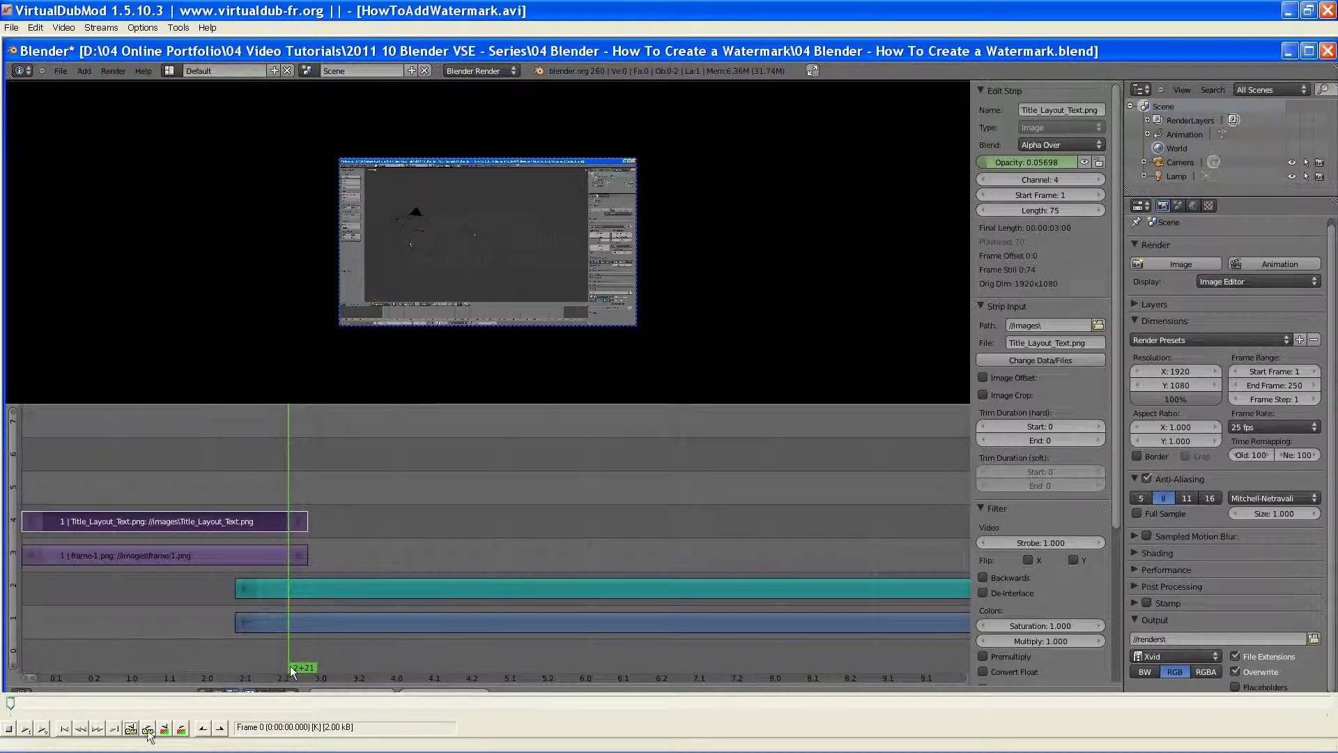
left_click(147, 728)
left_click(148, 729)
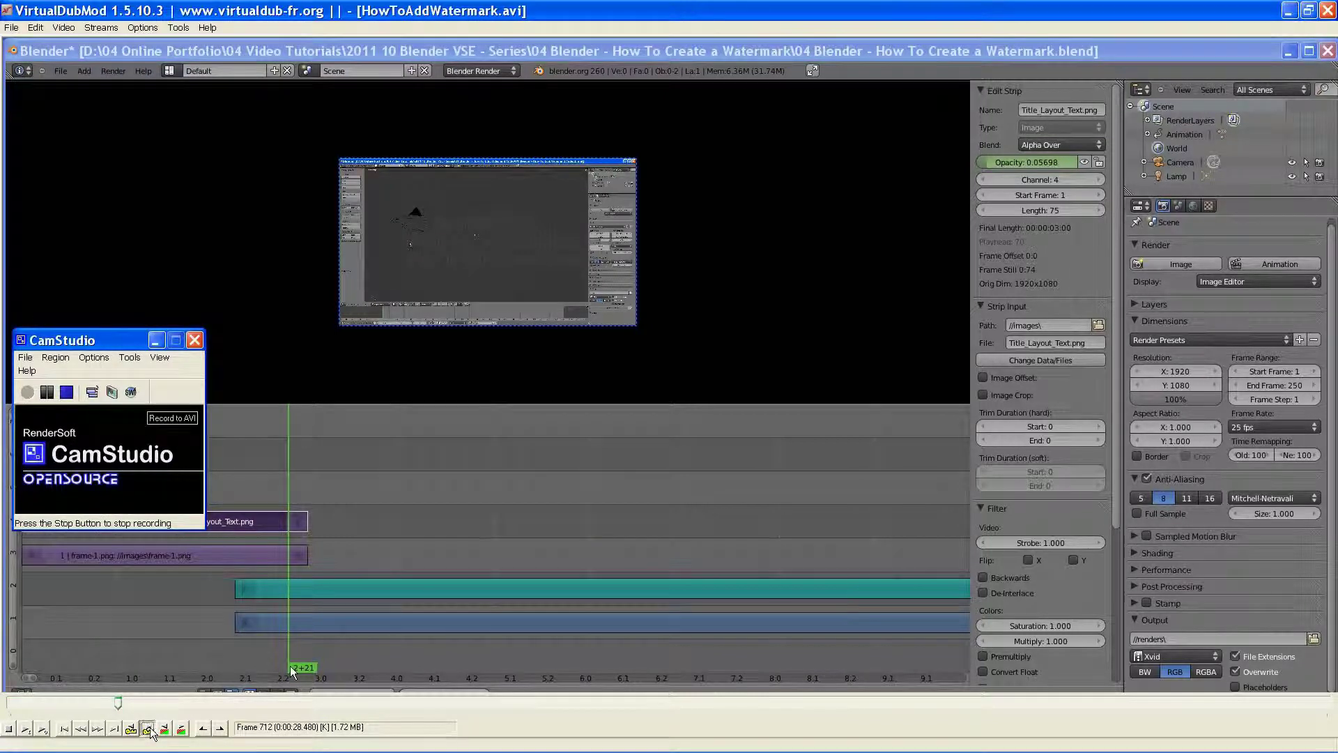
left_click(203, 728)
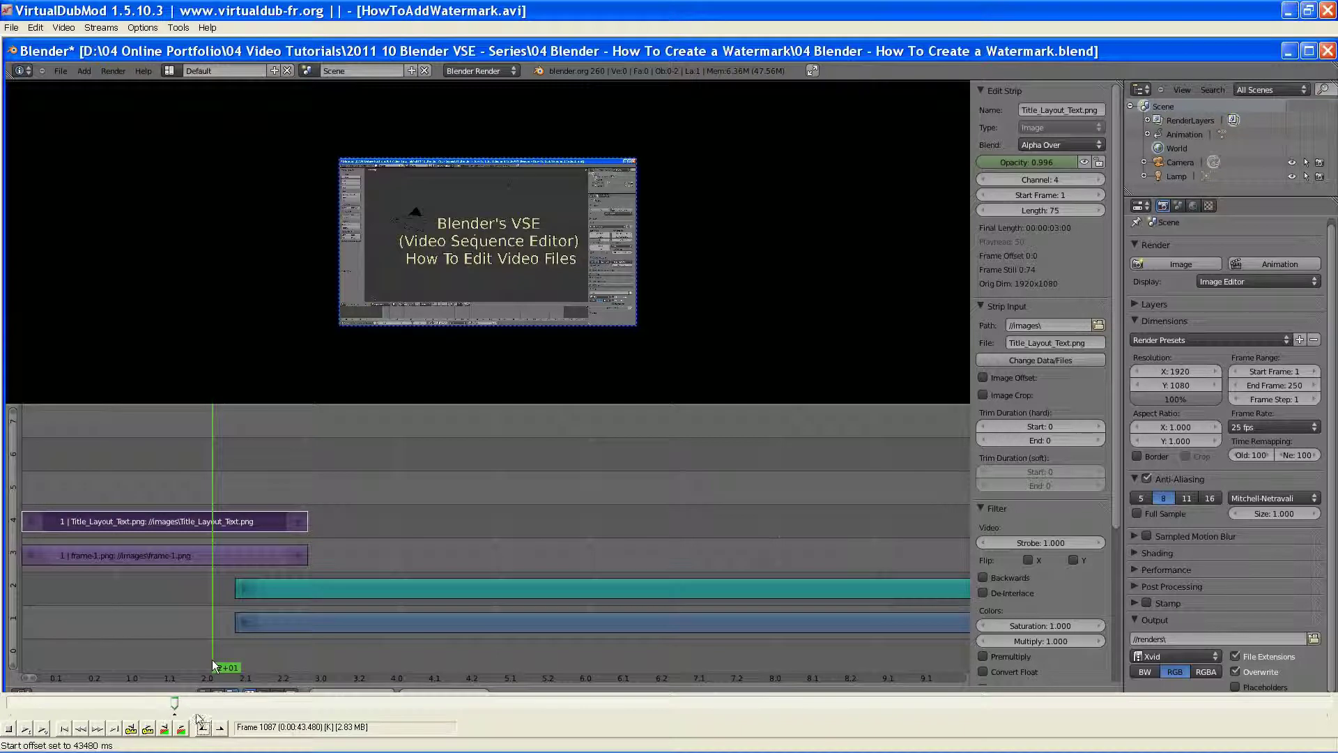
left_click(148, 728)
left_click(148, 728)
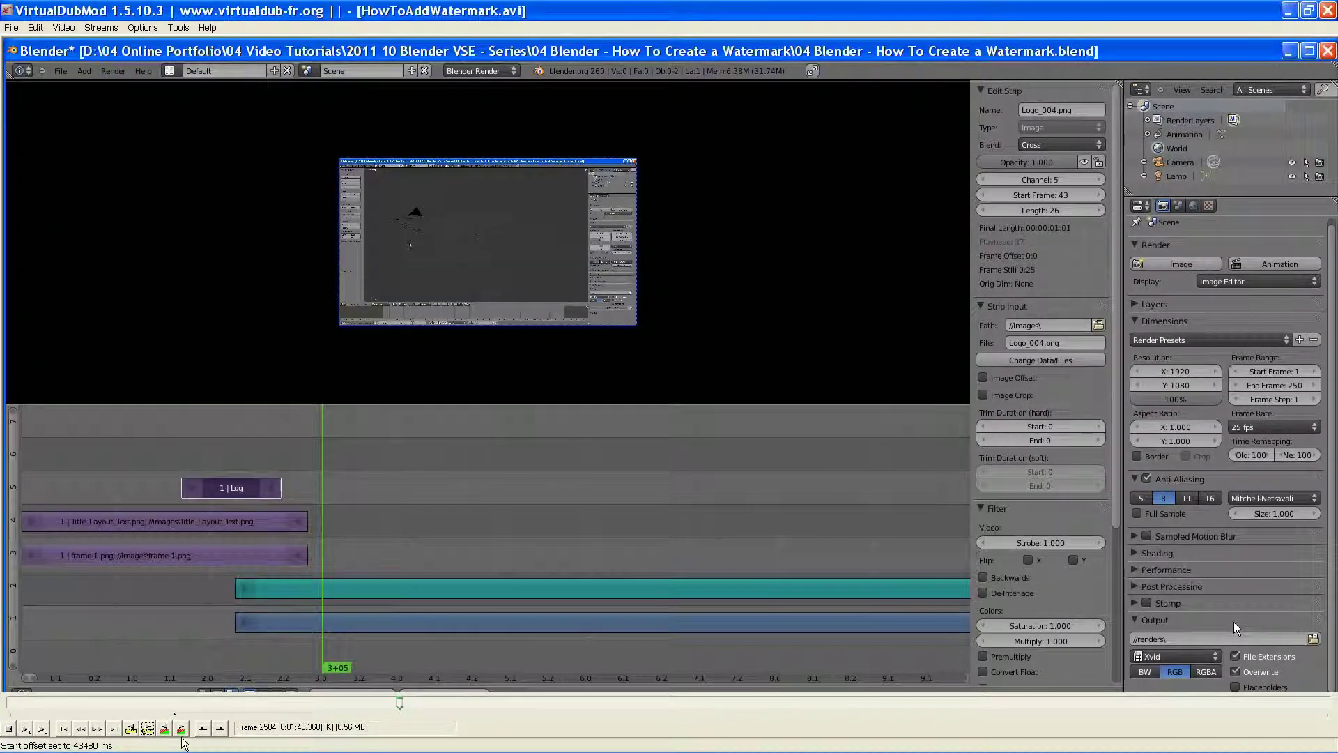
left_click(220, 729)
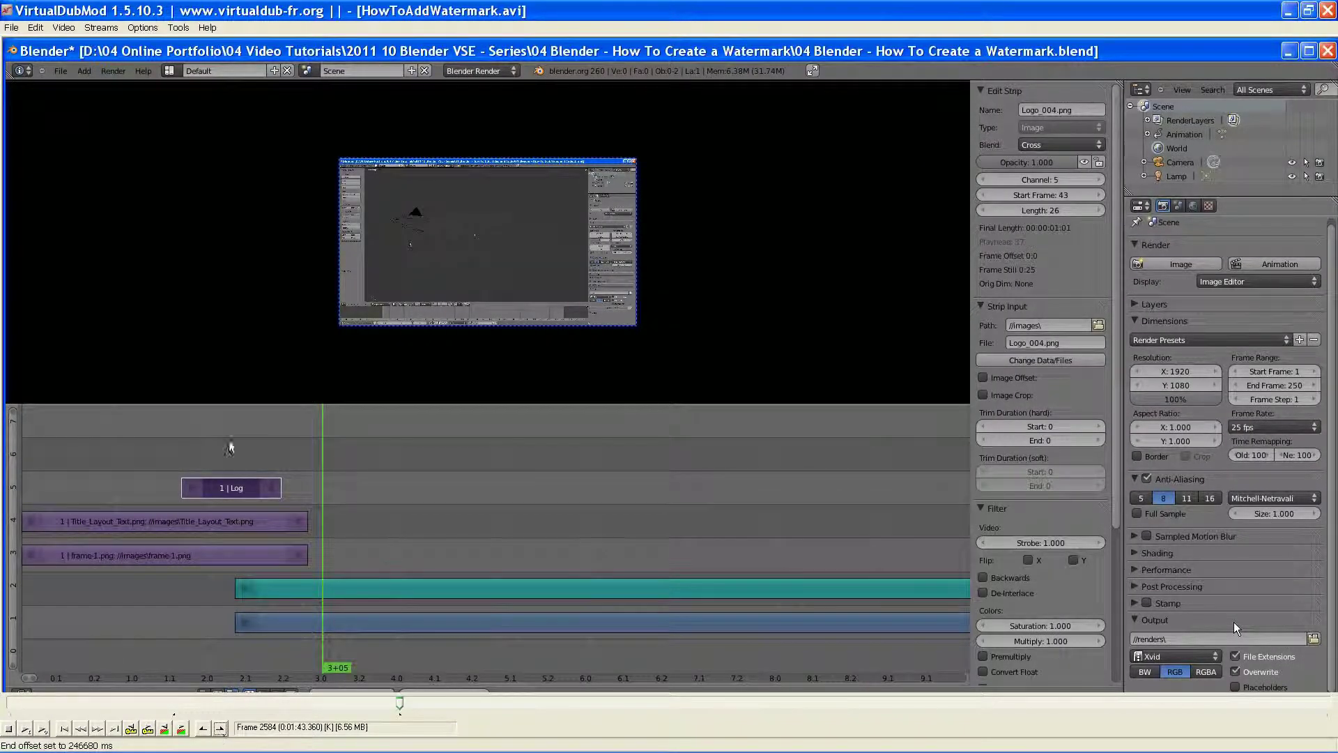
left_click(11, 28)
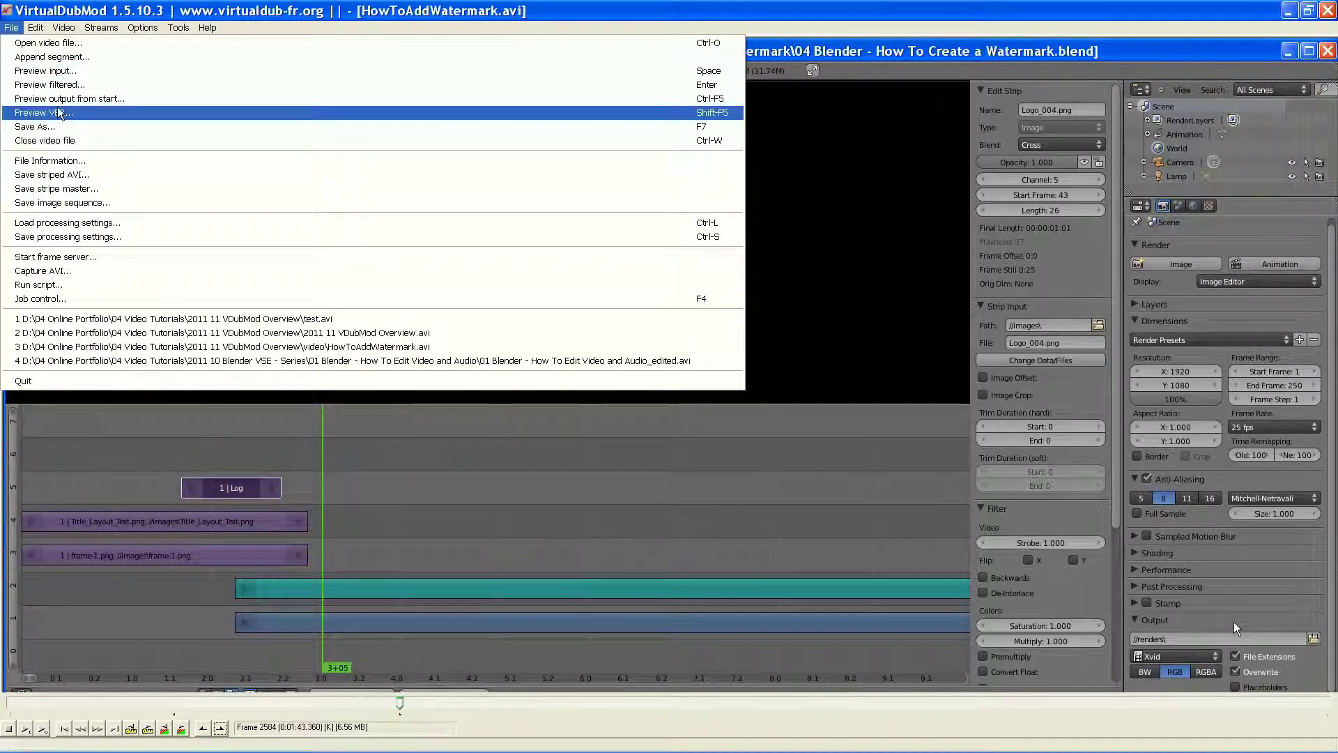
In Save As, cancel the Xvid compression choice and set Video mode to Direct stream copy (No recompression: XVID)
left_click(62, 127)
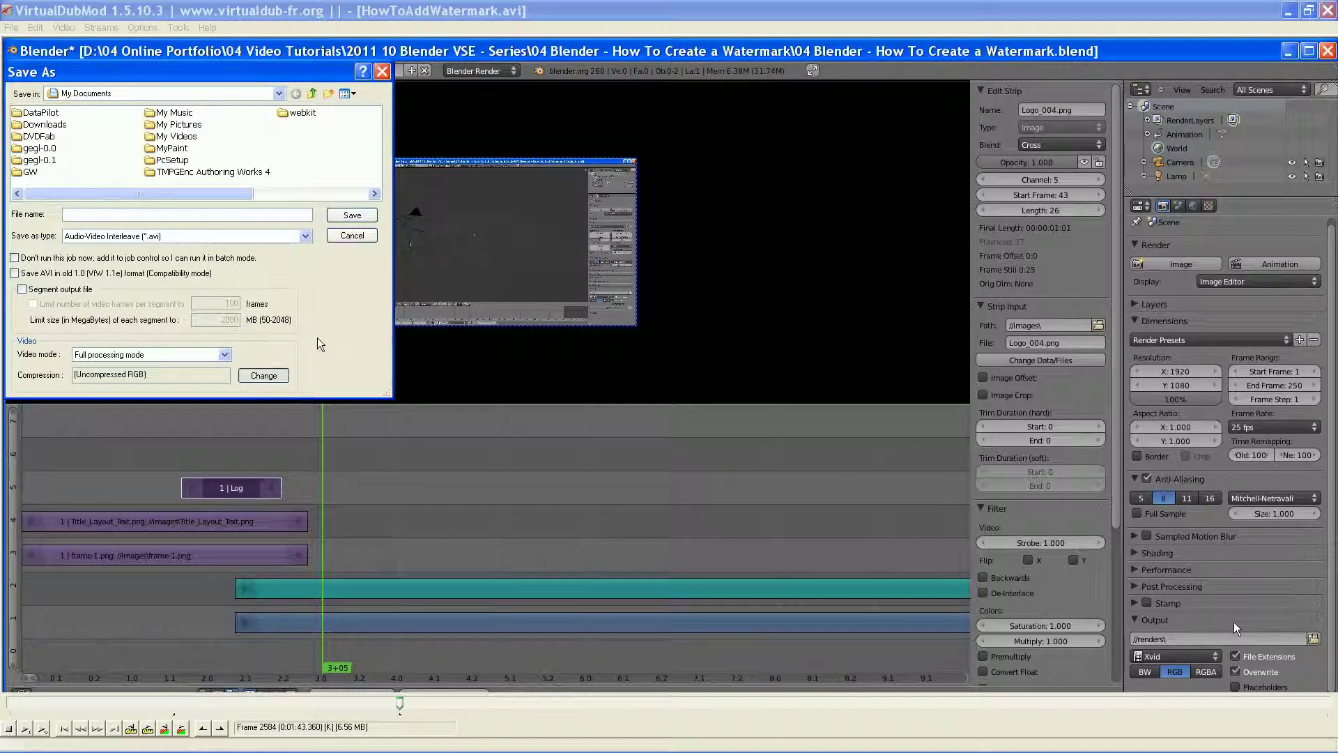
left_click(264, 375)
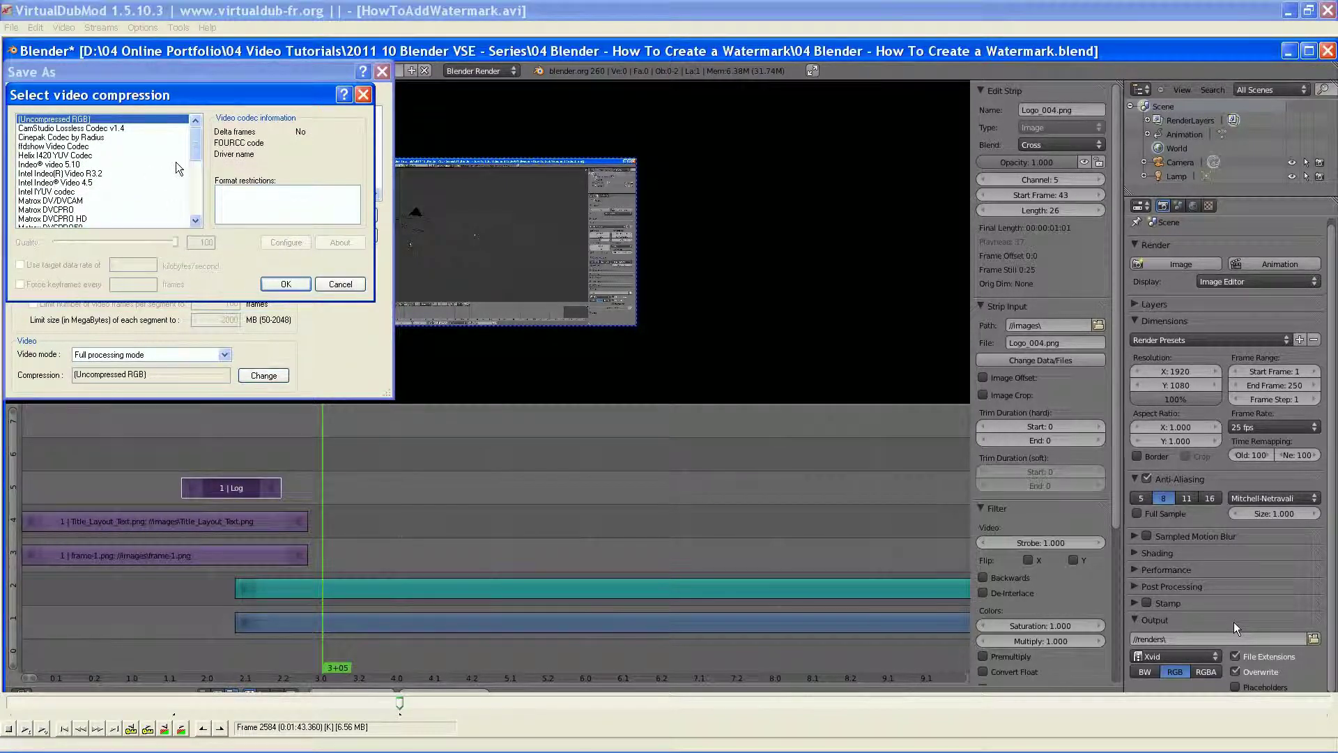
left_click_drag(196, 159, 198, 217)
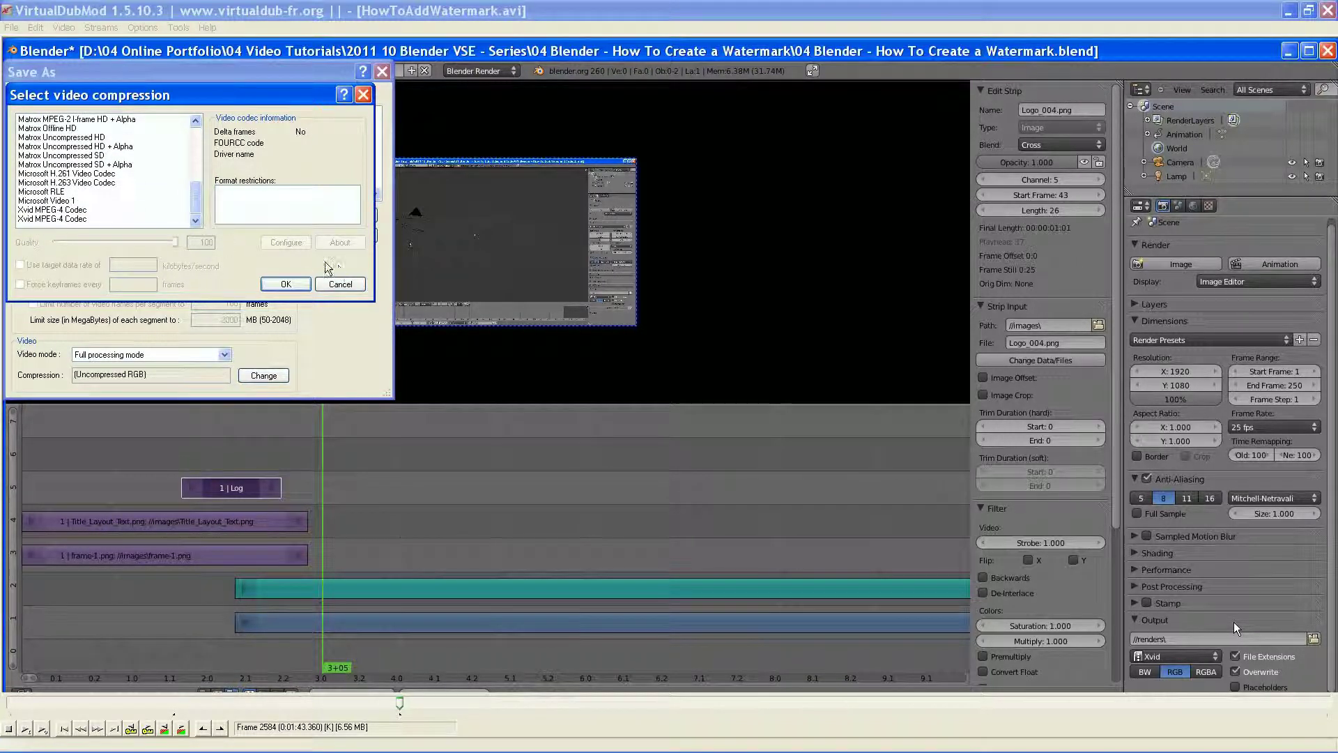
left_click(88, 210)
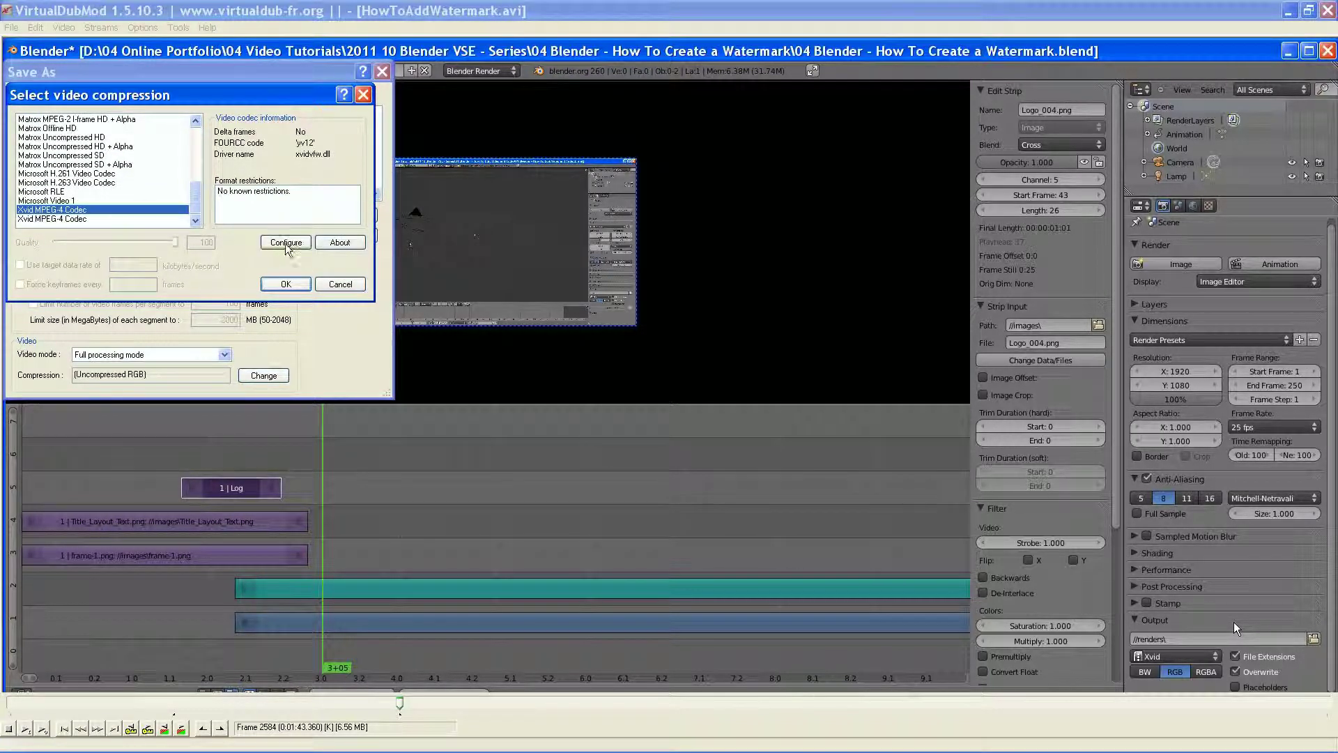
left_click(341, 285)
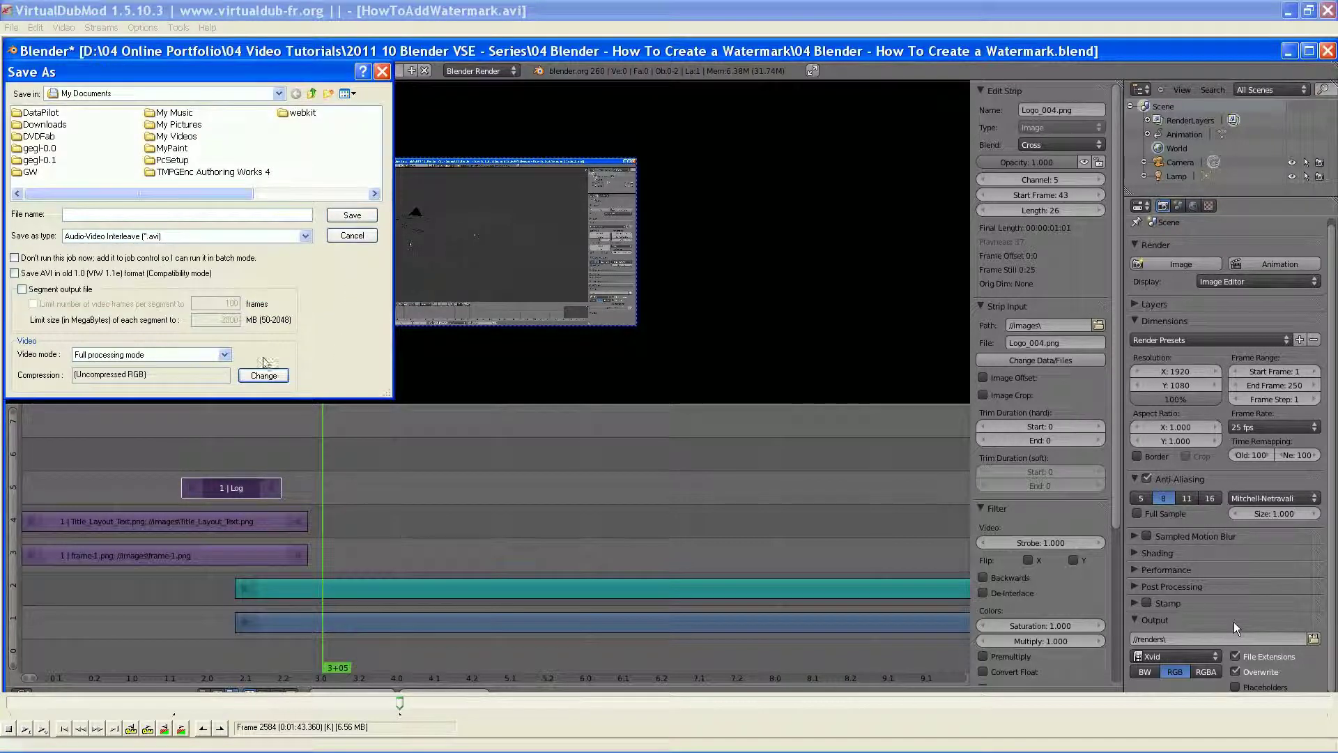
left_click(224, 354)
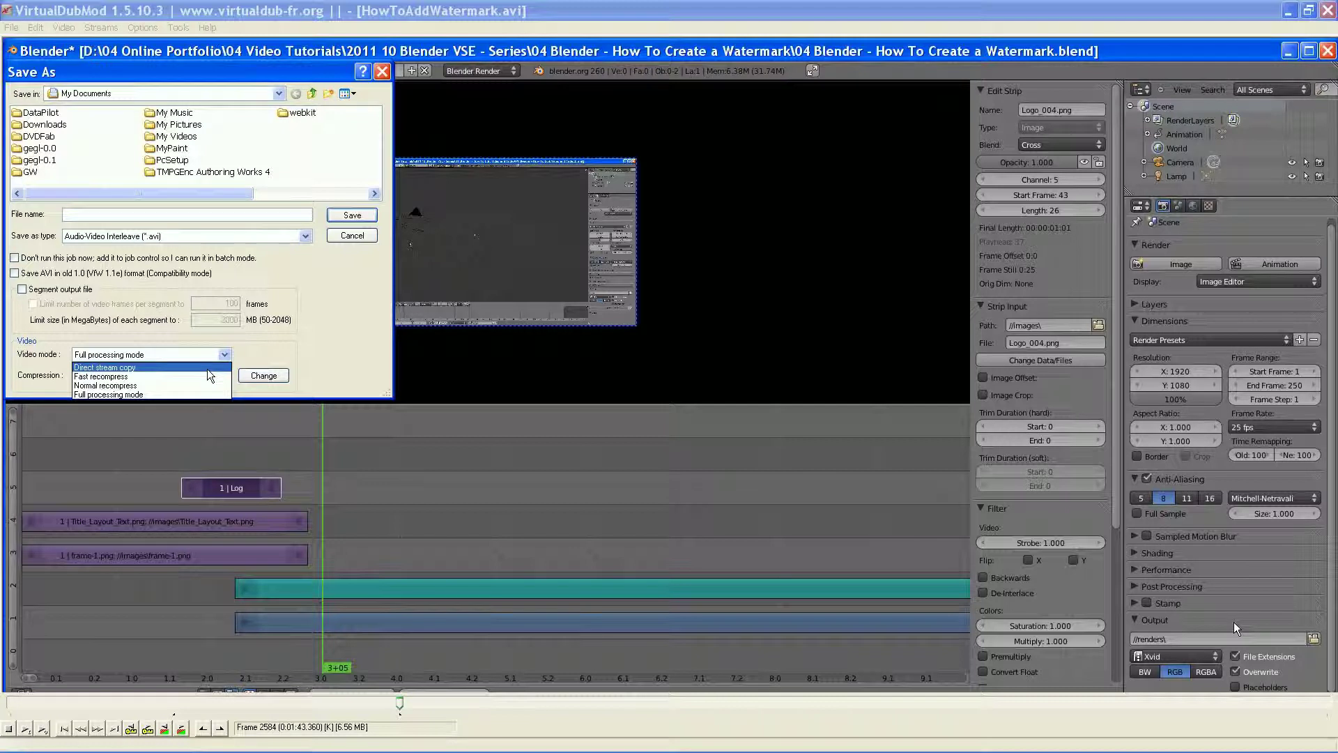
left_click(208, 368)
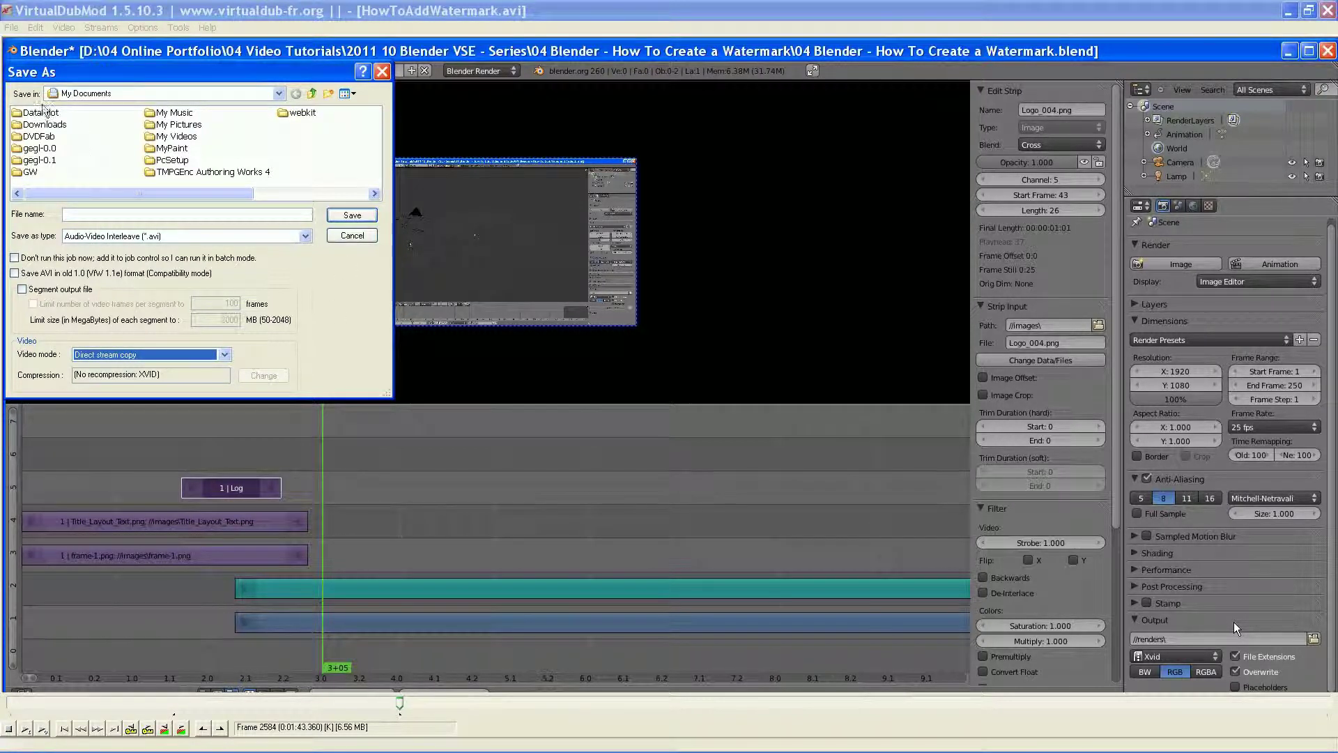
Browse to D:\04 Online Portfolio\04 Video Tutorials\2011 11 VDubMod Overview and name the file 'test'
left_click(279, 93)
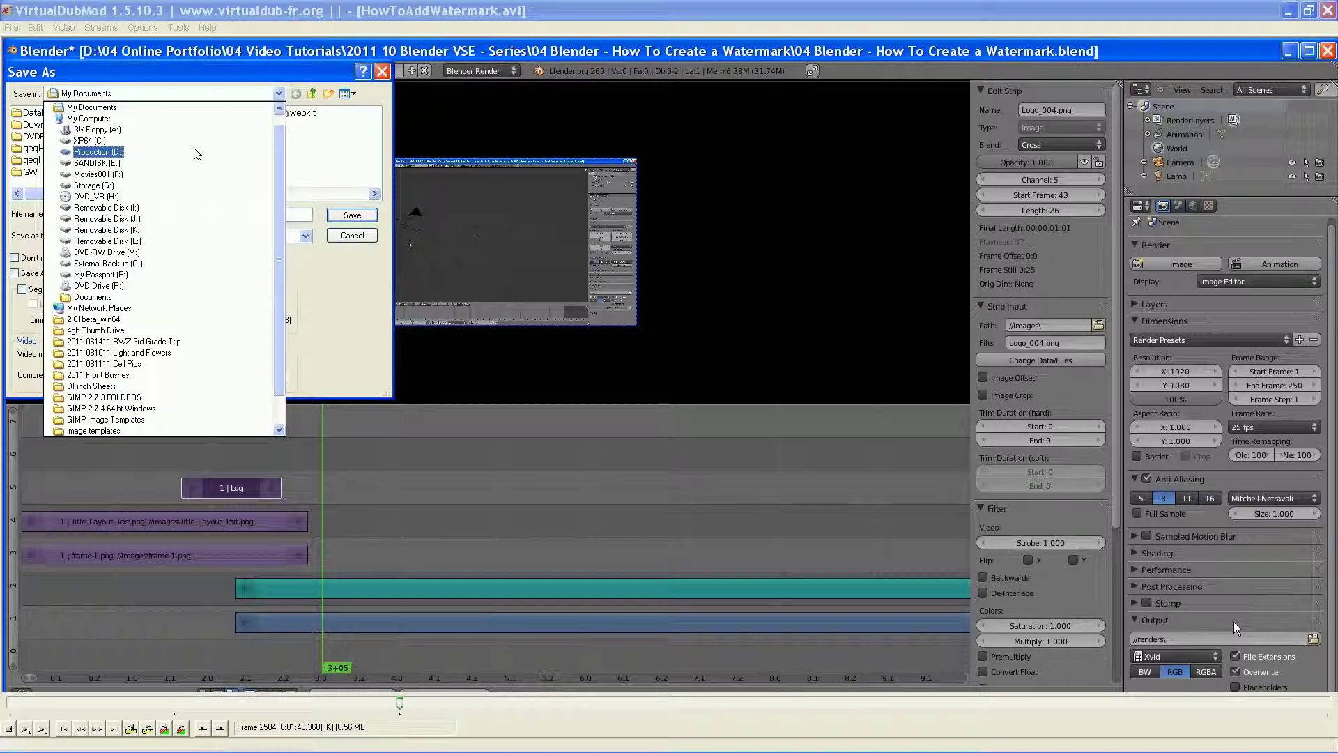
left_click(97, 151)
double_click(74, 161)
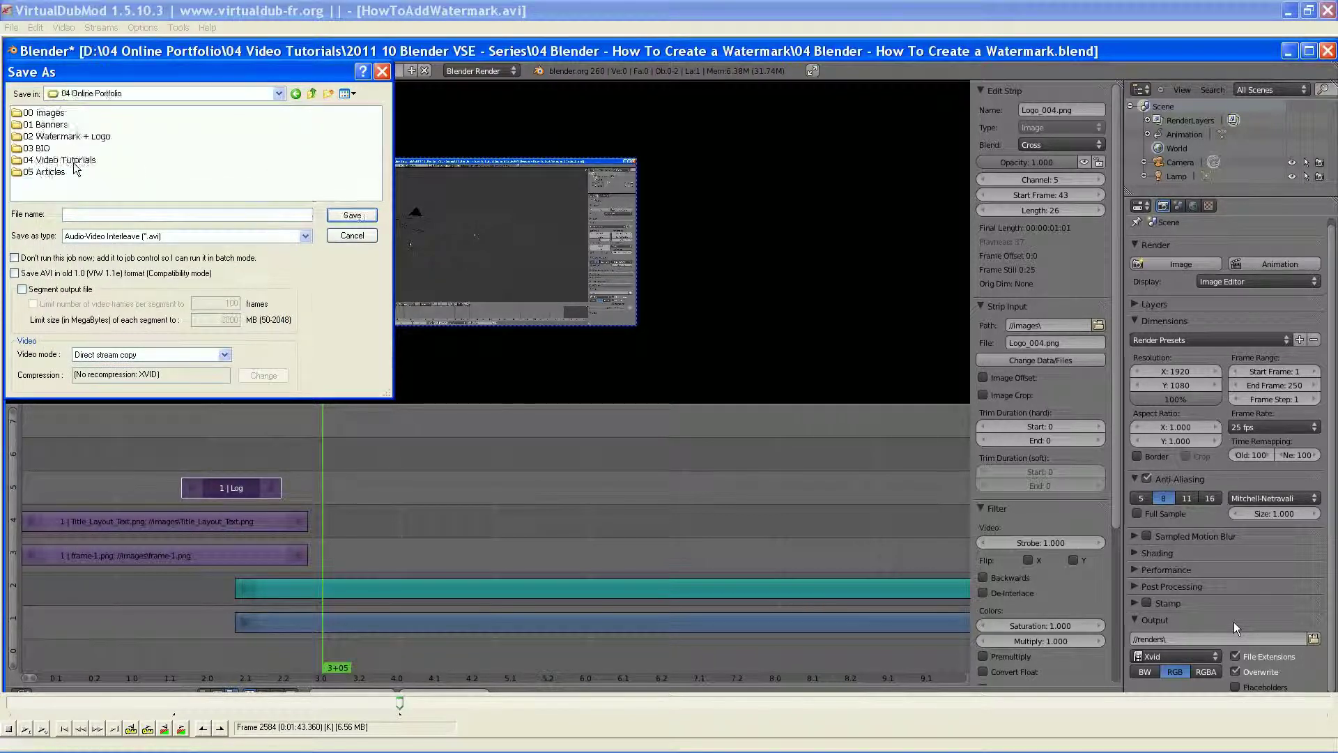
double_click(73, 161)
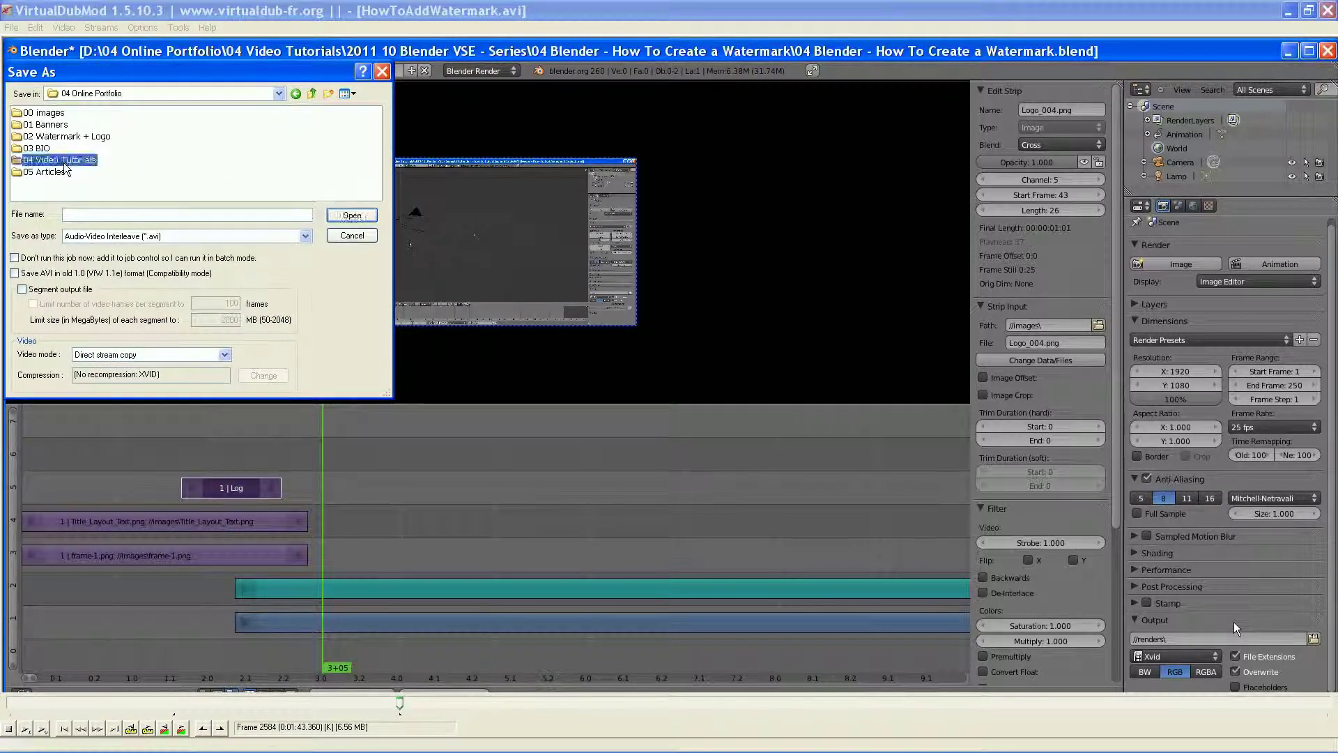
left_click(279, 194)
left_click(274, 195)
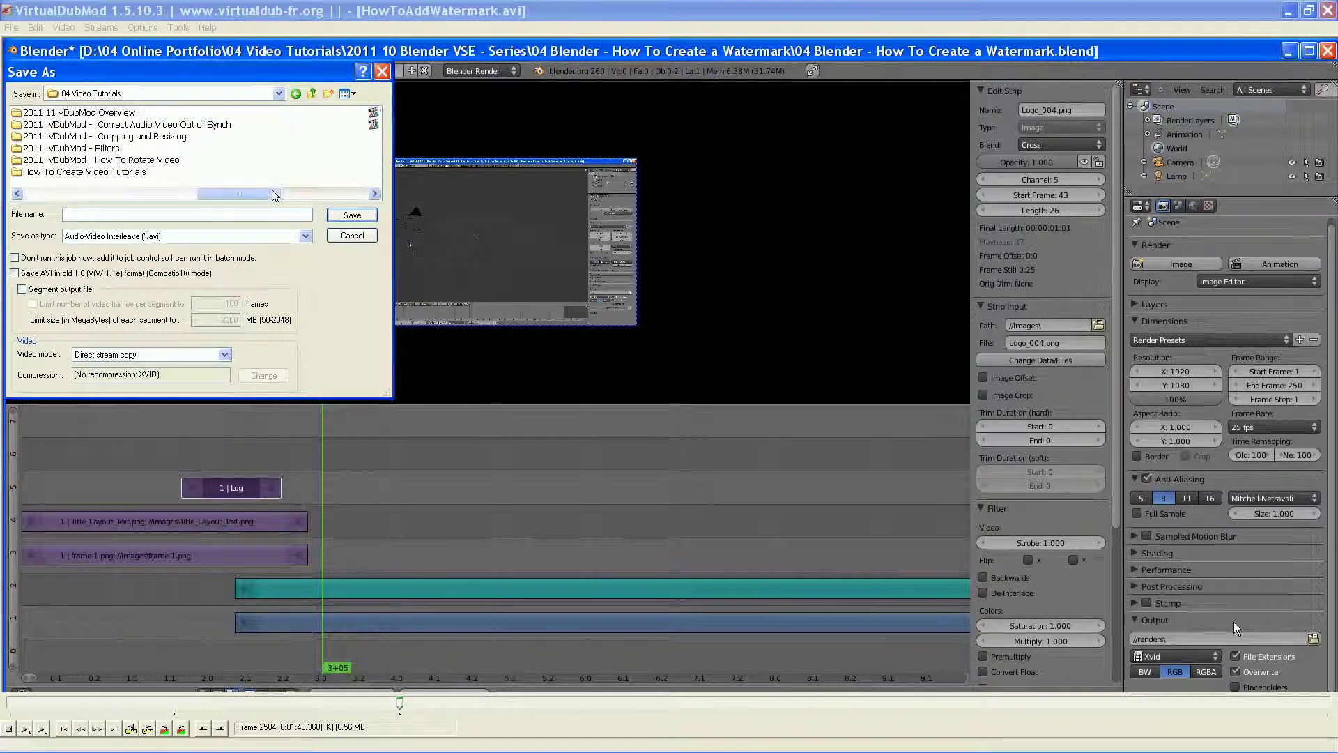
double_click(97, 113)
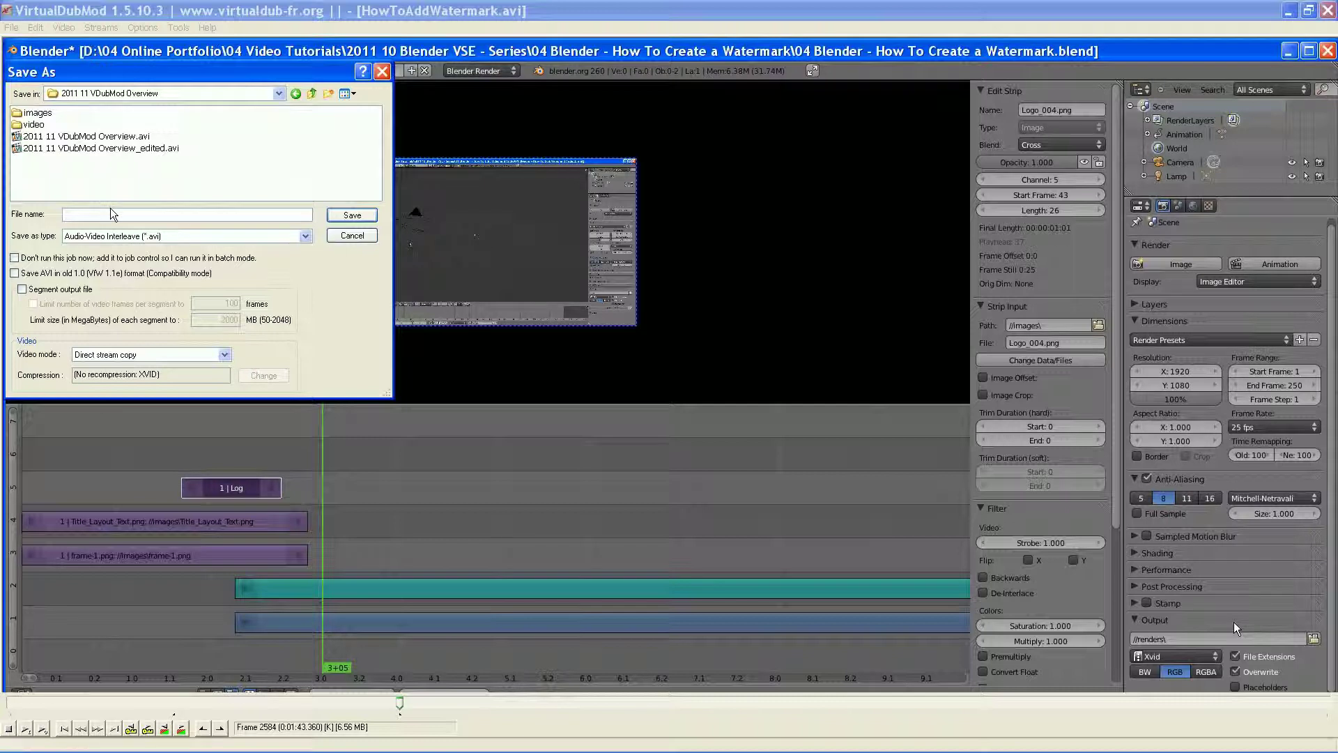
type("tes")
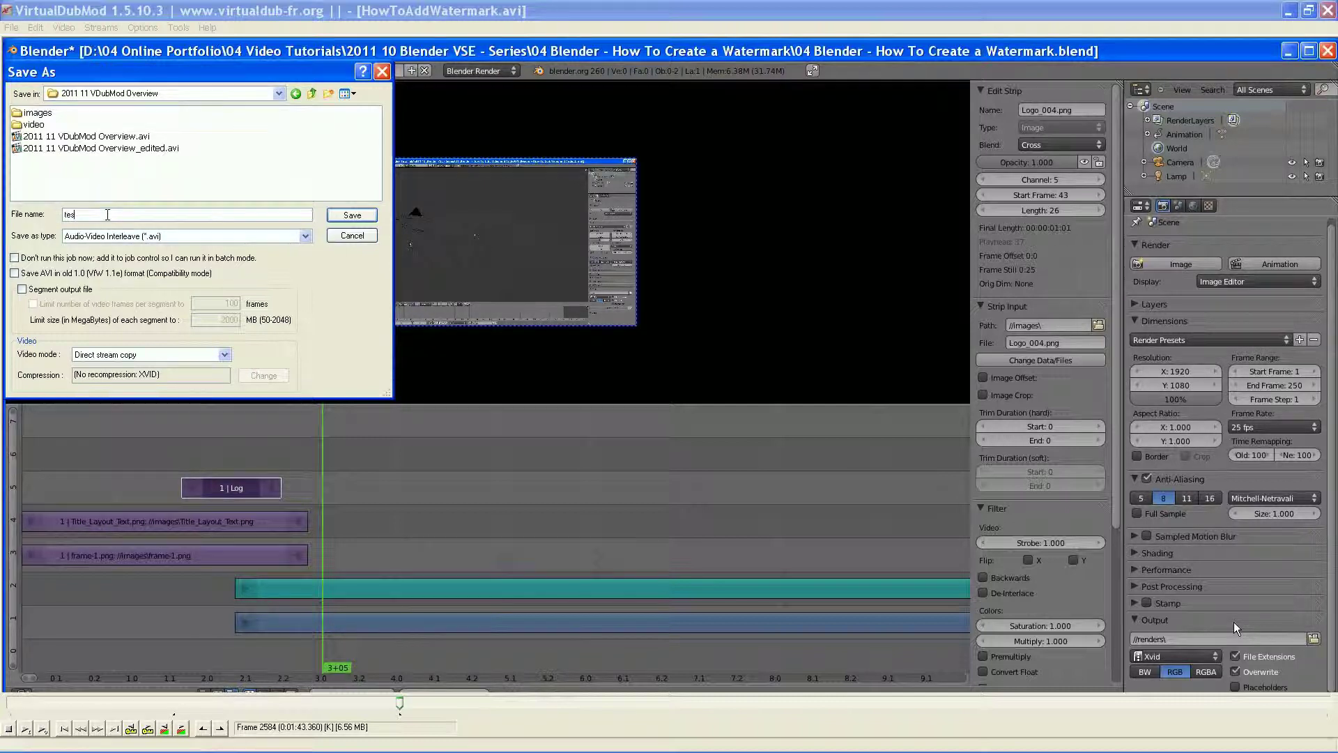
type("t")
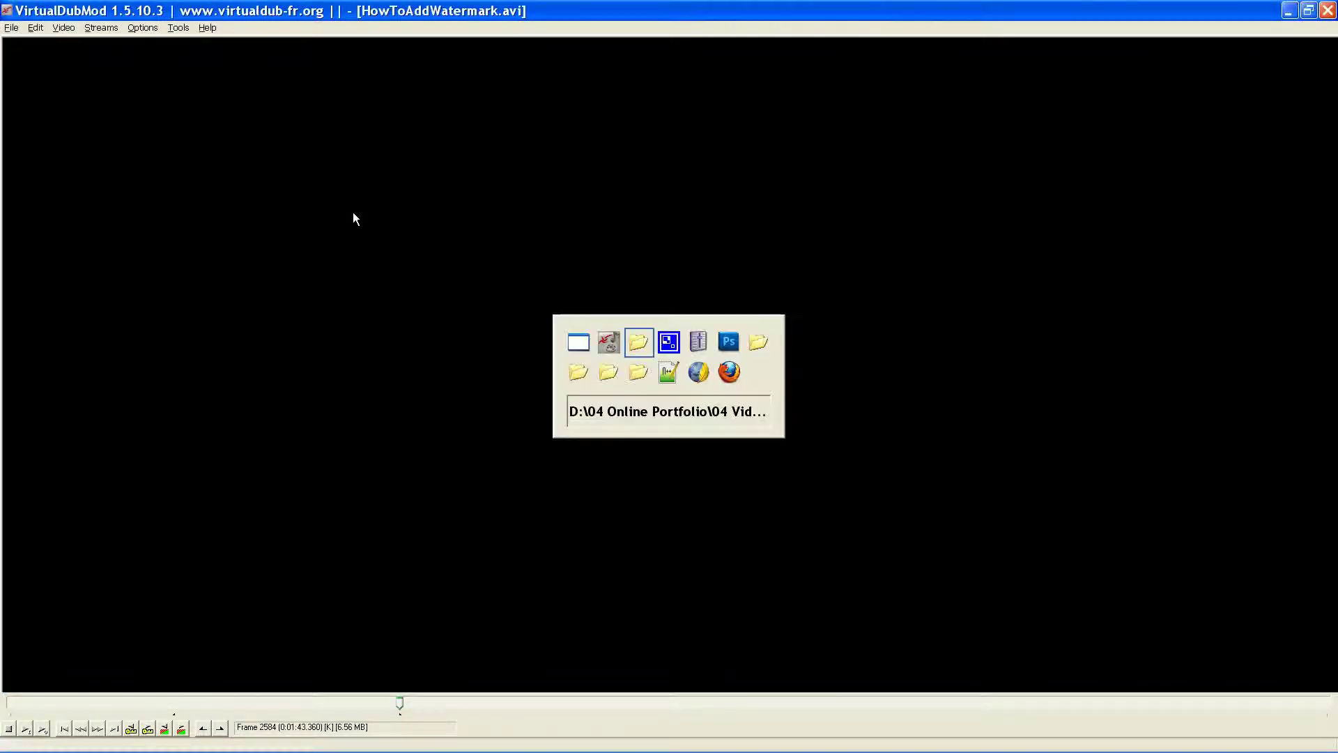
Go back to the 2011 11 VDubMod Overview folder and bring up test.avi's context menu
left_click(263, 220)
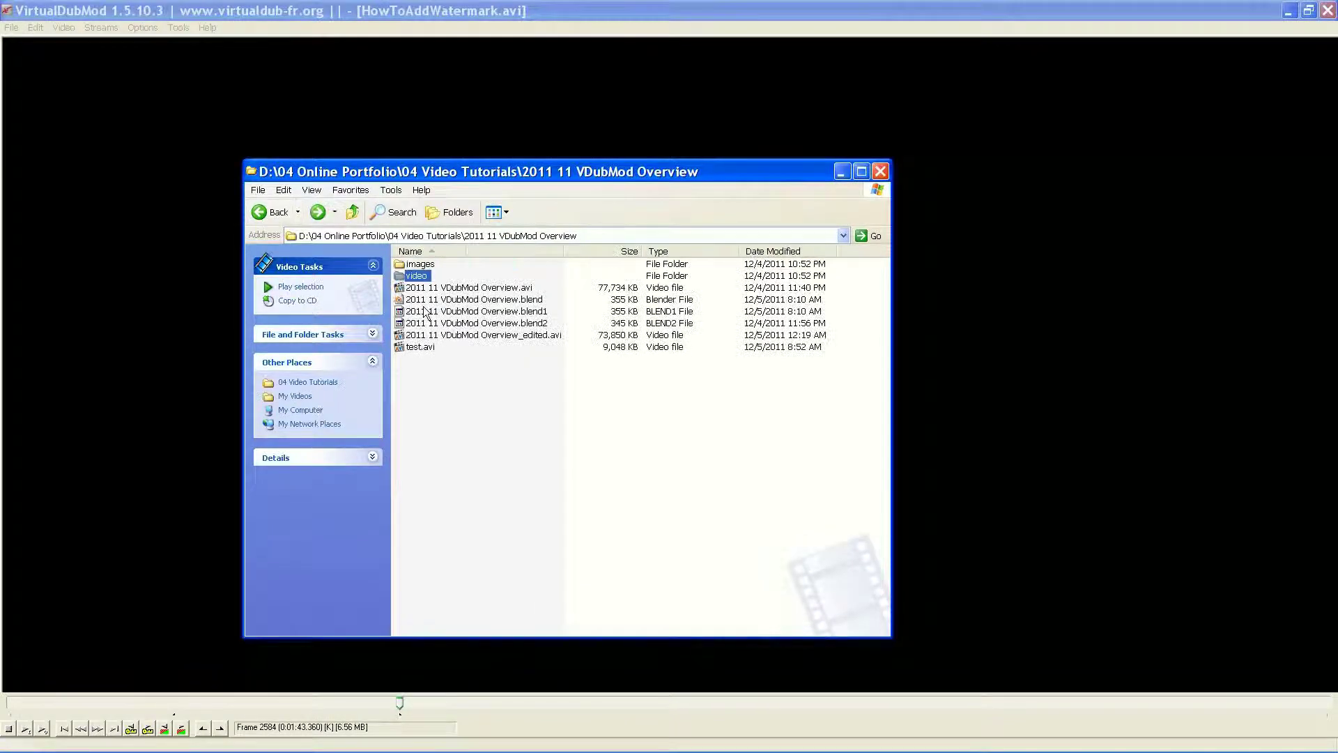
right_click(424, 351)
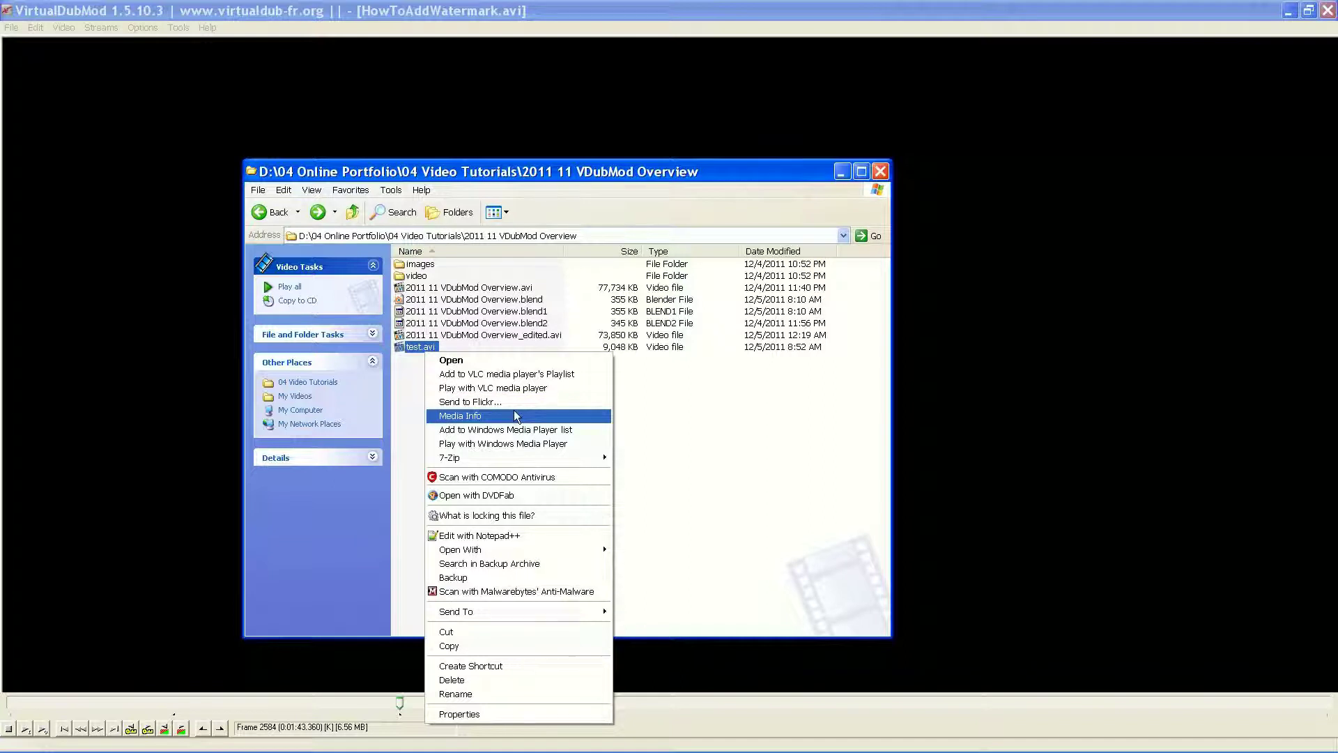
Open test.avi in MediaInfo, enlarge the window and review its General, Video and Audio details
left_click(513, 415)
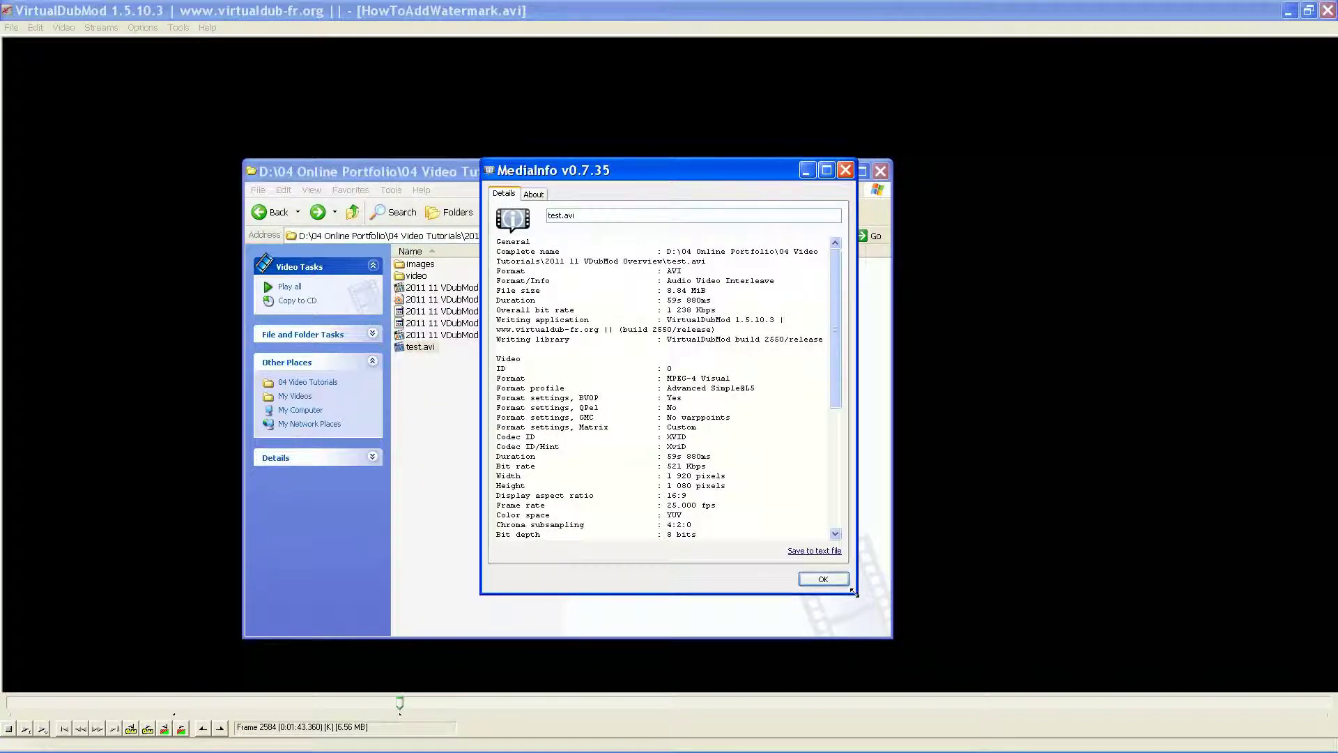
left_click_drag(852, 580, 899, 622)
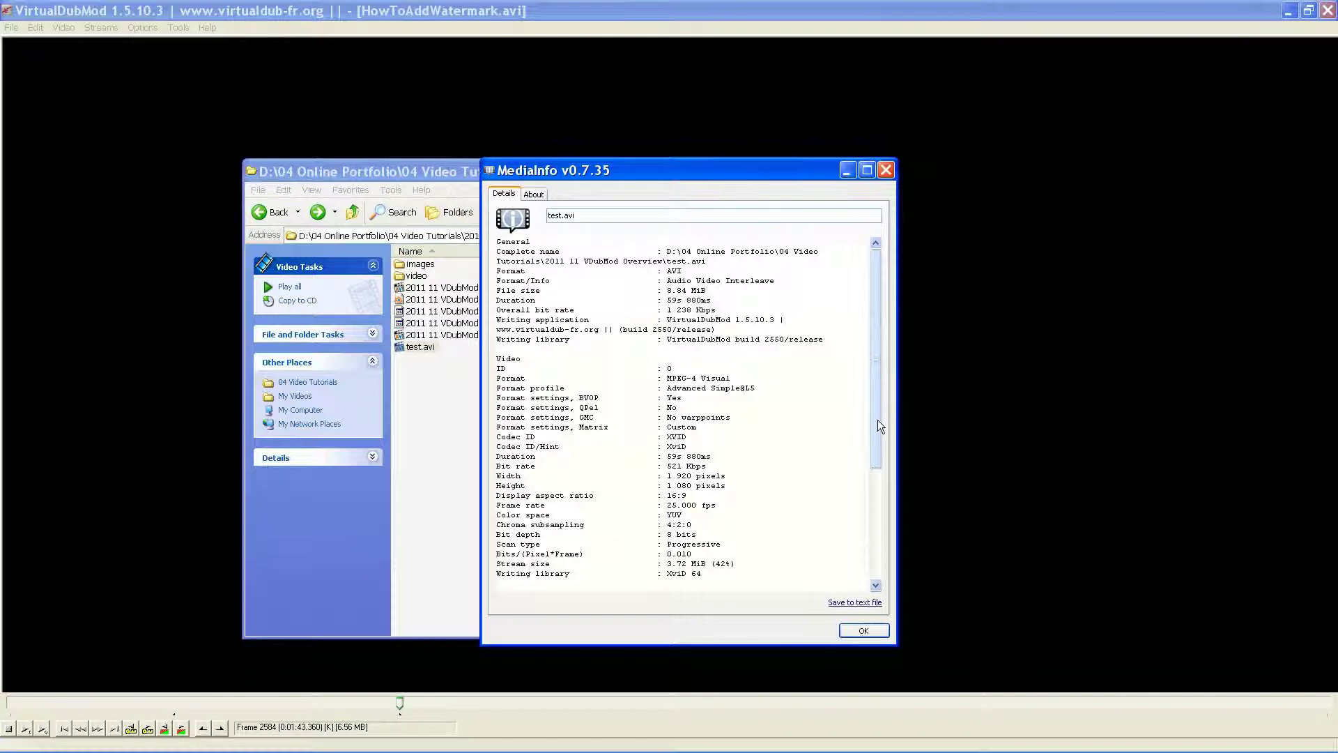
left_click_drag(879, 423, 873, 533)
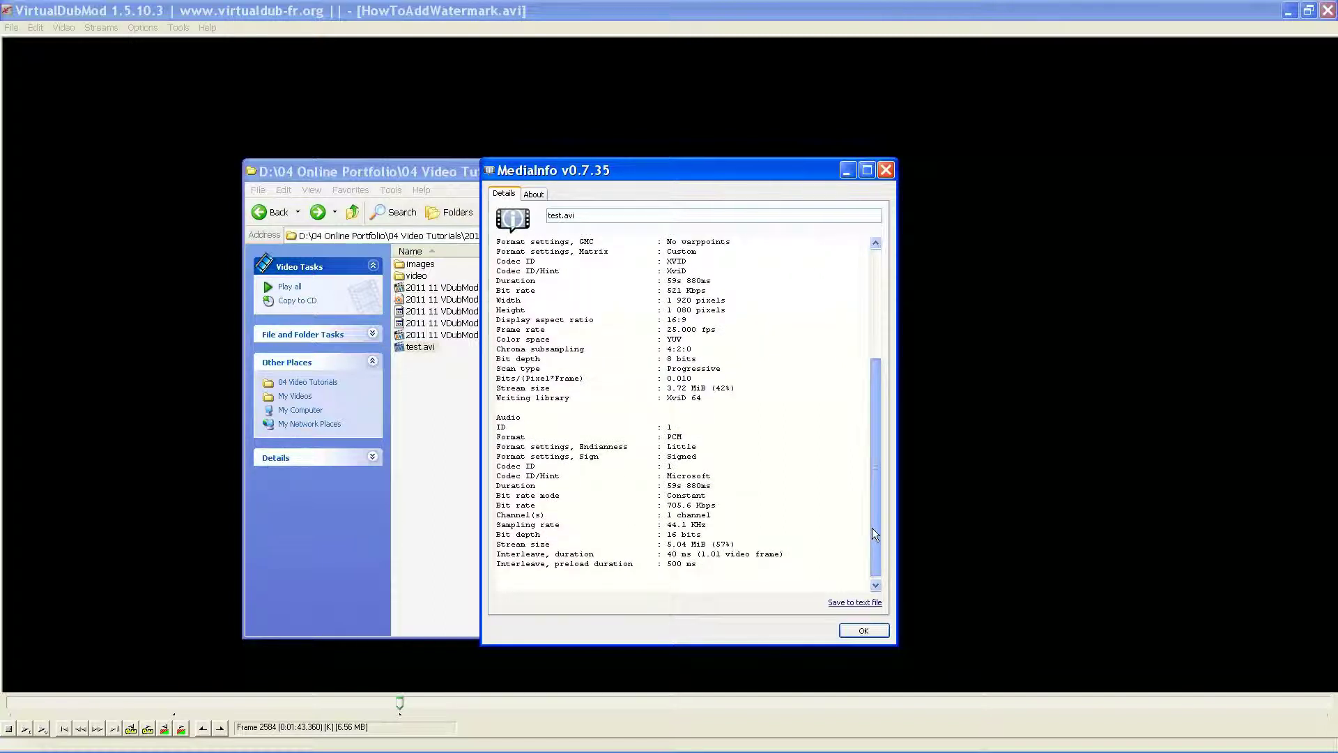
left_click_drag(875, 534, 871, 432)
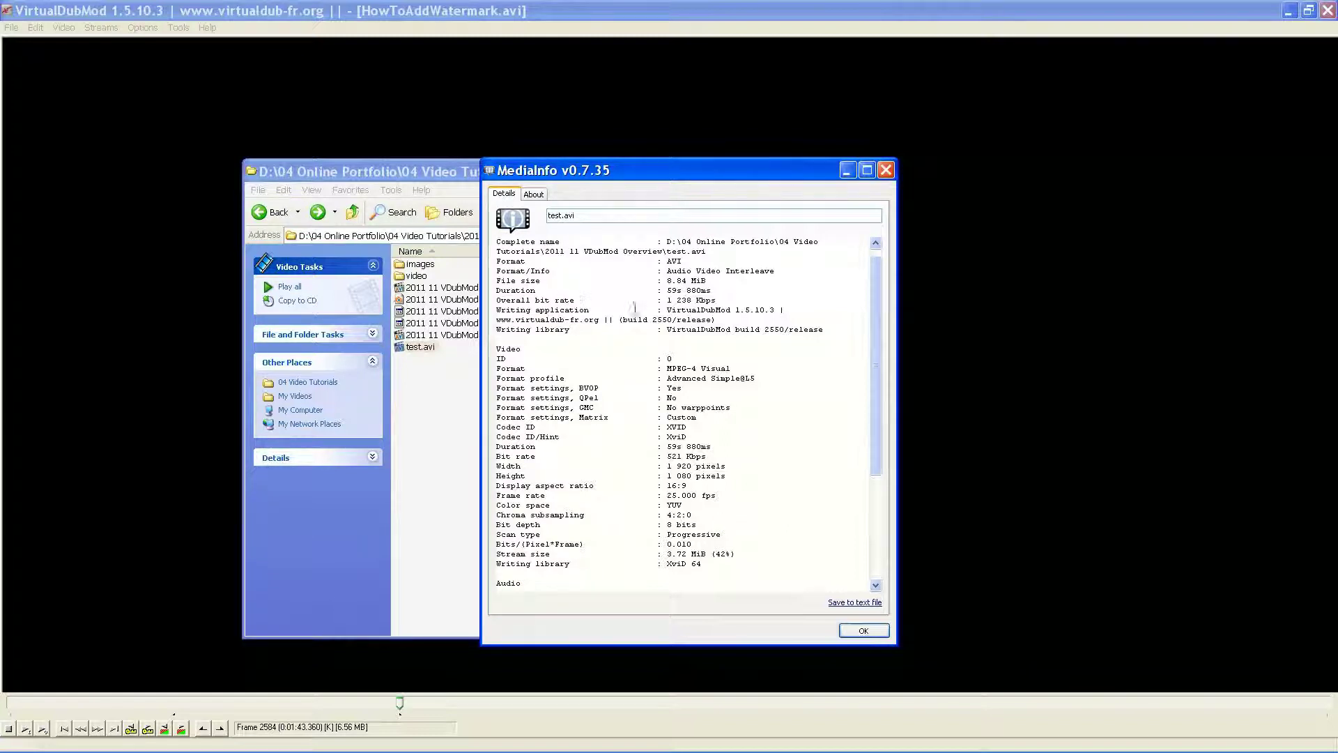
Close MediaInfo, play the 59-second test.avi in MPC-HC, then close the player
left_click(886, 174)
double_click(417, 347)
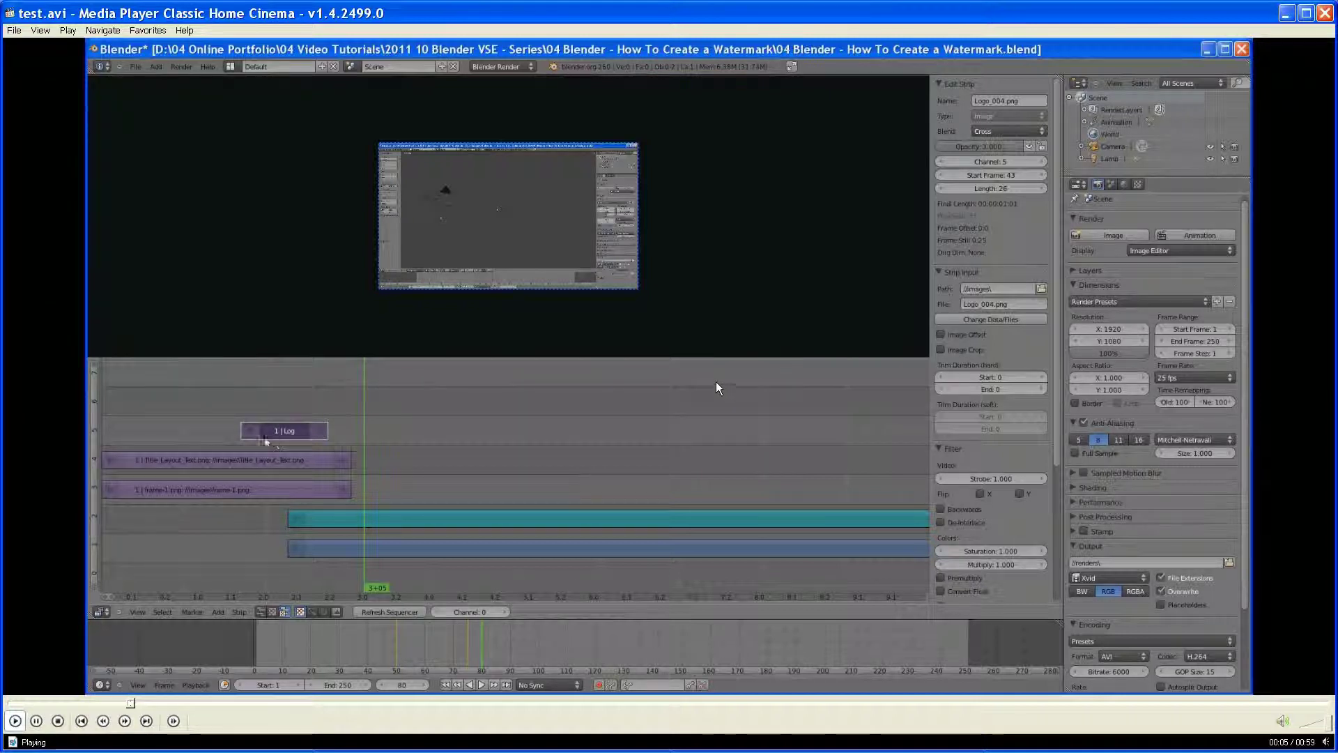
left_click(1324, 19)
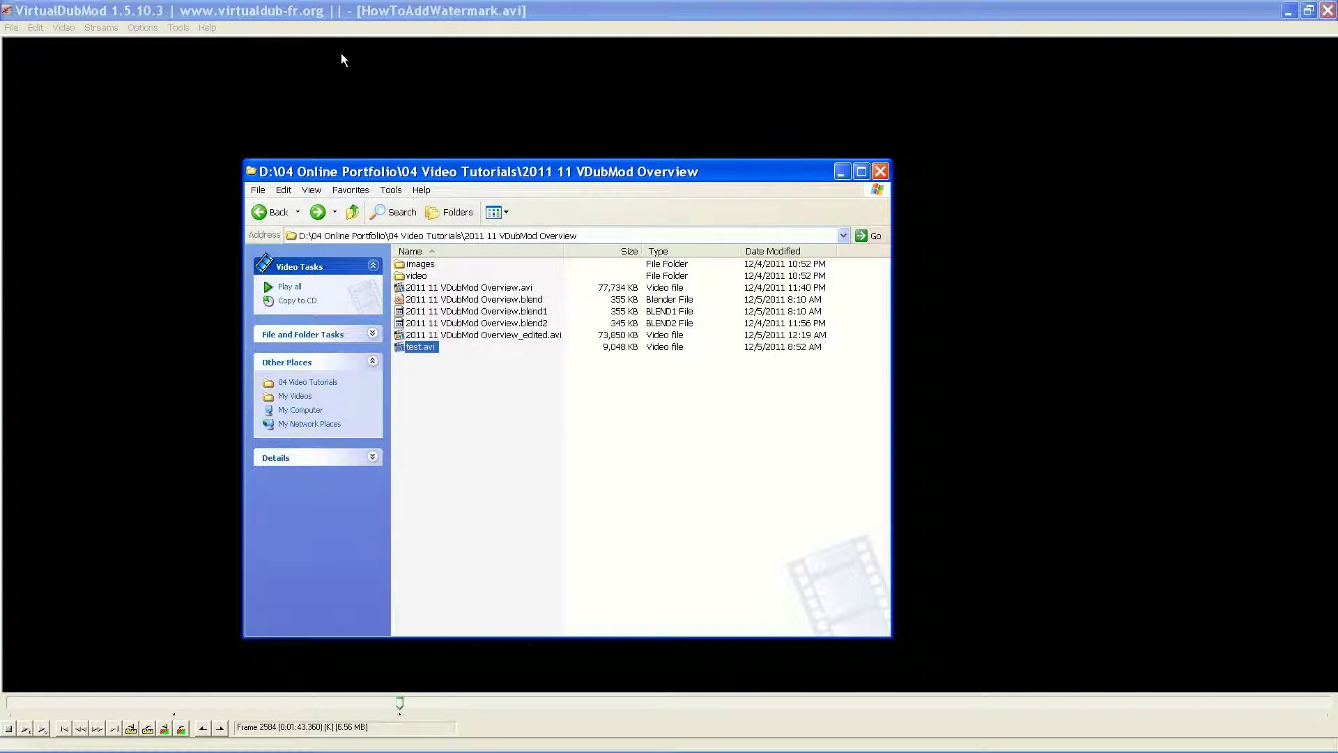
Return to the VirtualDubMod main window showing HowToAddWatermark.avi
left_click(339, 14)
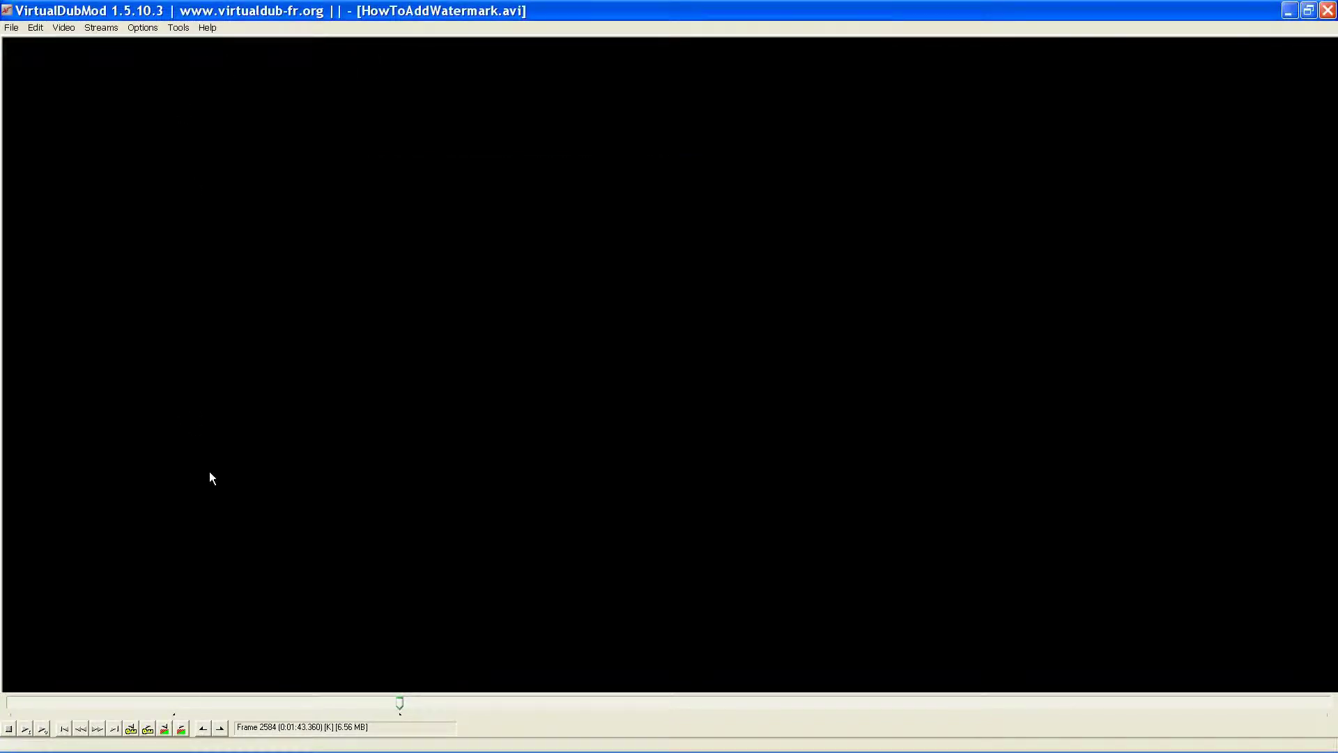